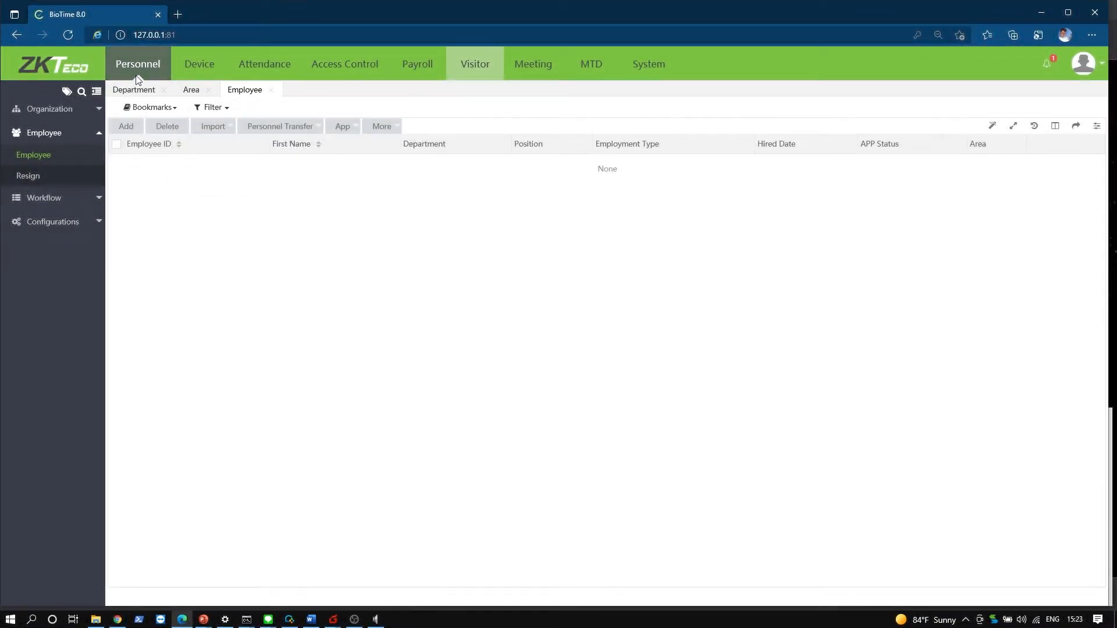
# - Start a new employee record in Personnel, entering the employee ID and first name and assigning the technical support department
pyautogui.click(161, 68)
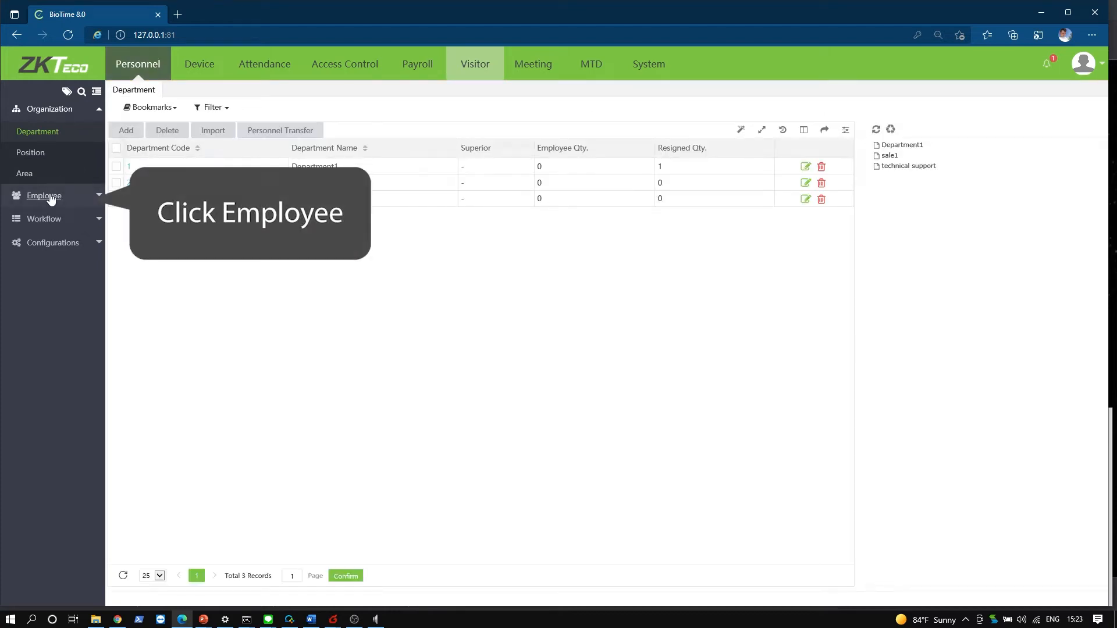
pyautogui.click(51, 198)
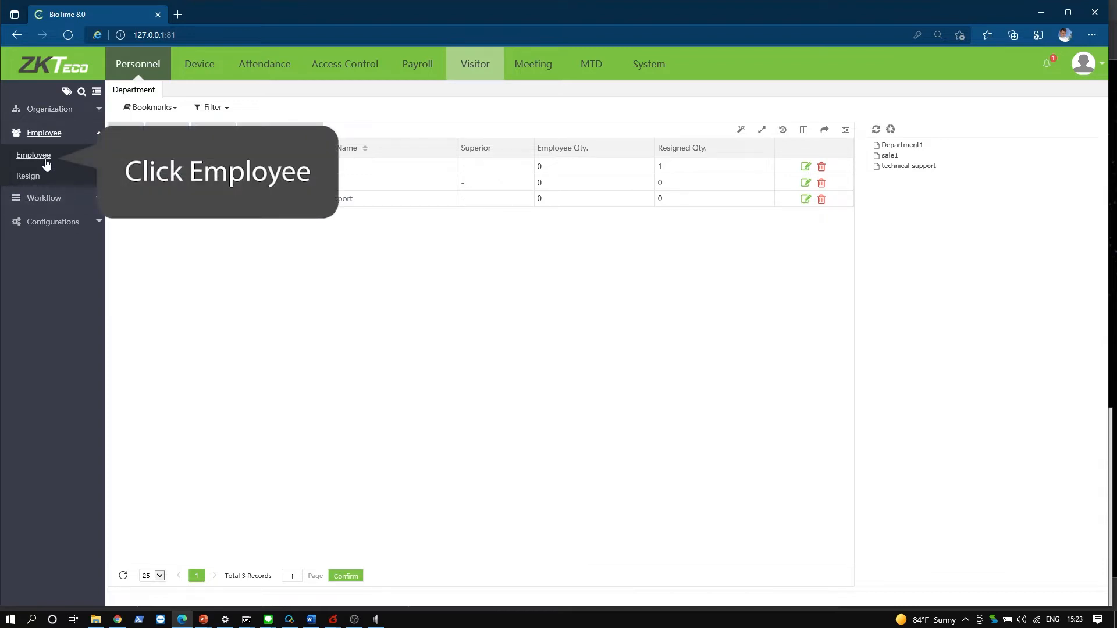
pyautogui.click(46, 160)
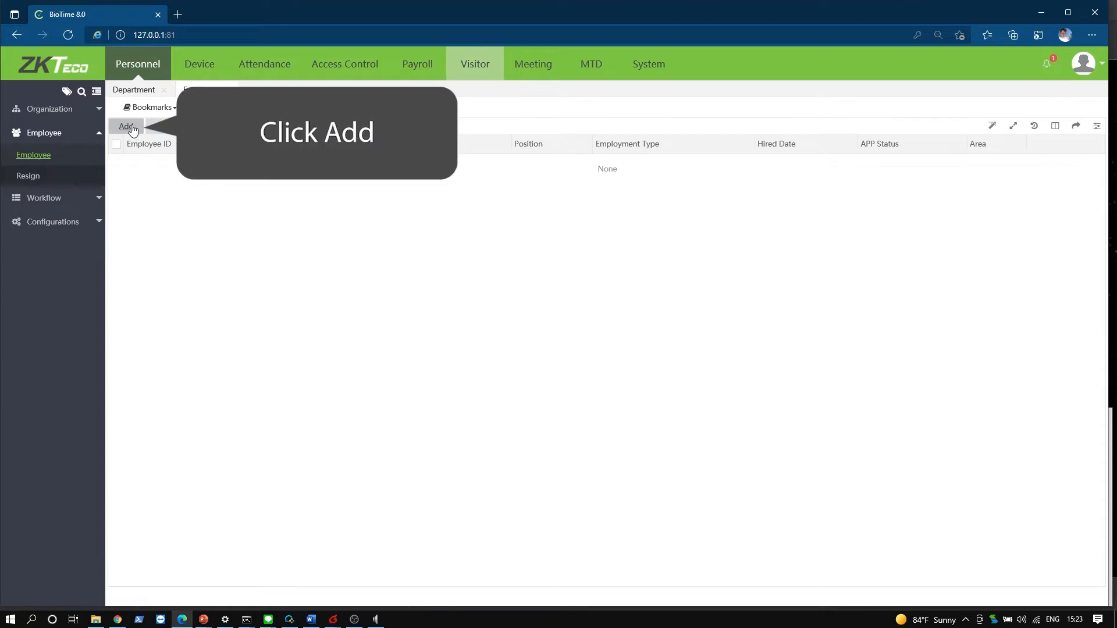
pyautogui.click(132, 128)
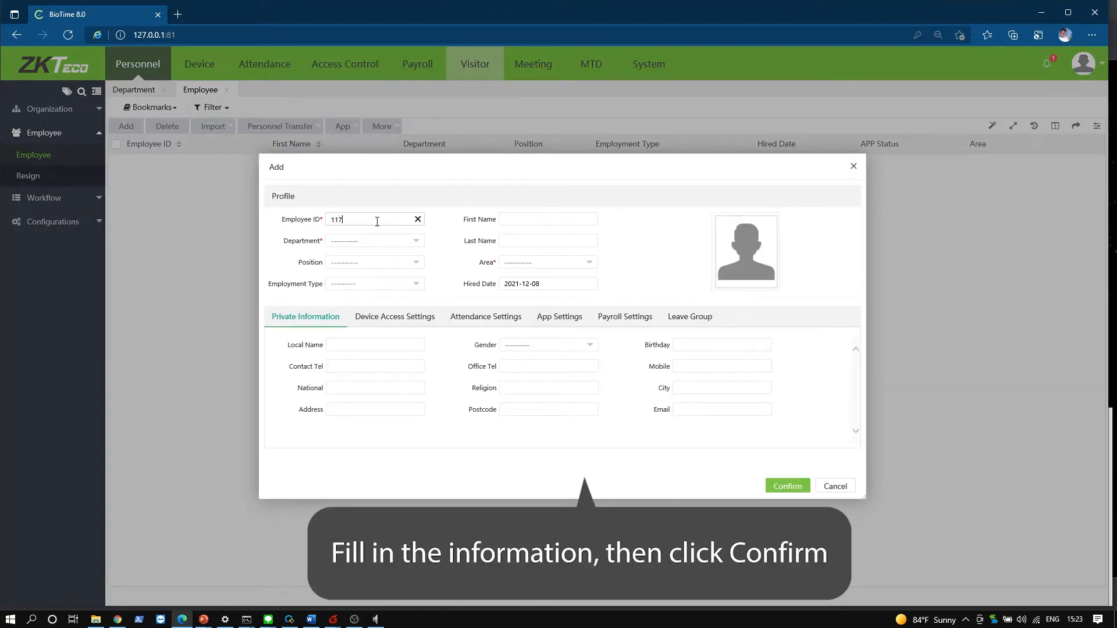
pyautogui.click(516, 219)
pyautogui.click(391, 244)
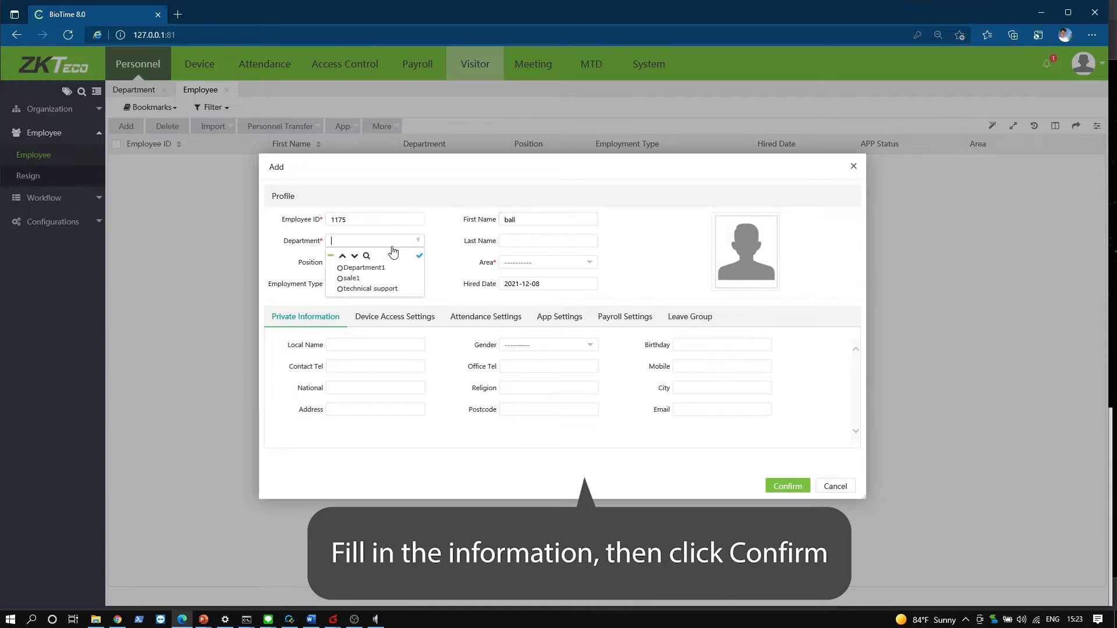
pyautogui.click(354, 289)
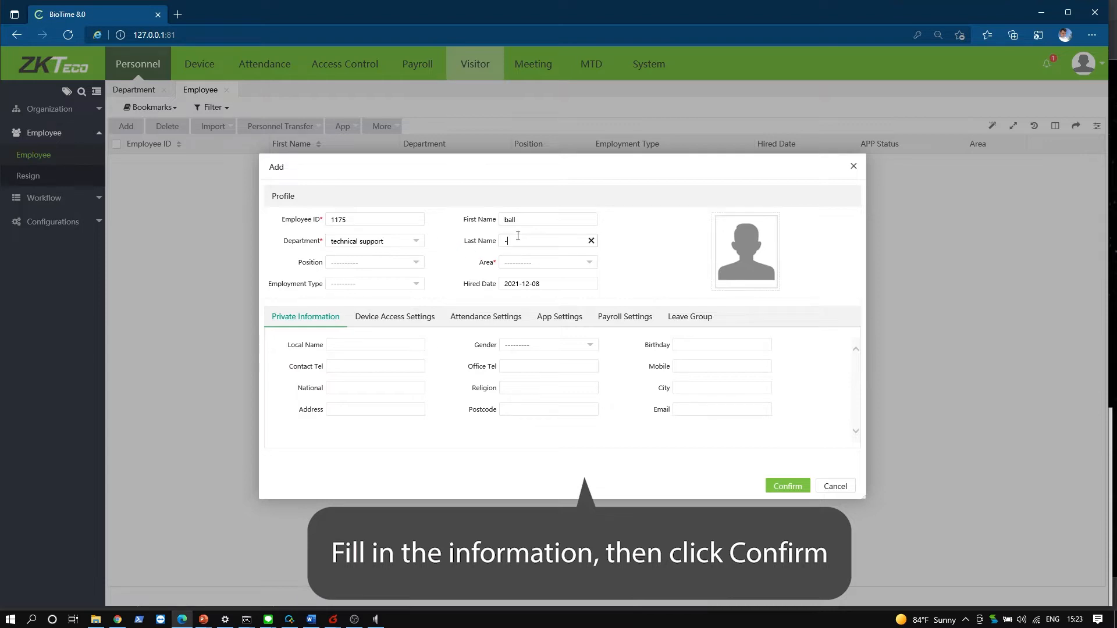
# - Fill in the last name and e-mail, with position manager 1, area CW, employment type Official and hired date 2021-12-01
pyautogui.click(377, 265)
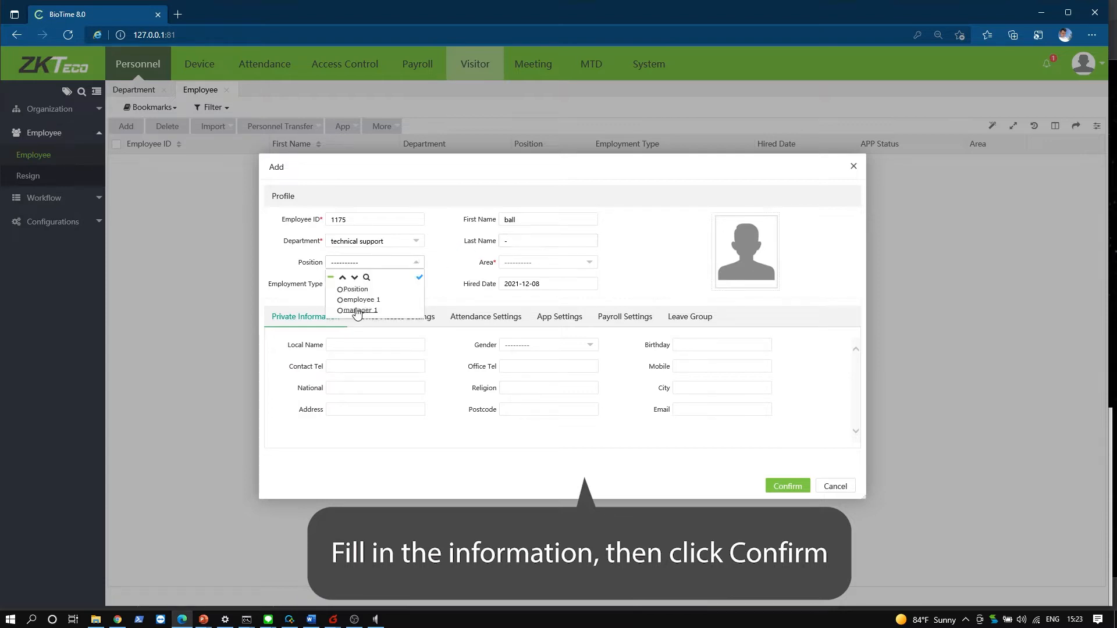
pyautogui.click(359, 310)
pyautogui.click(529, 270)
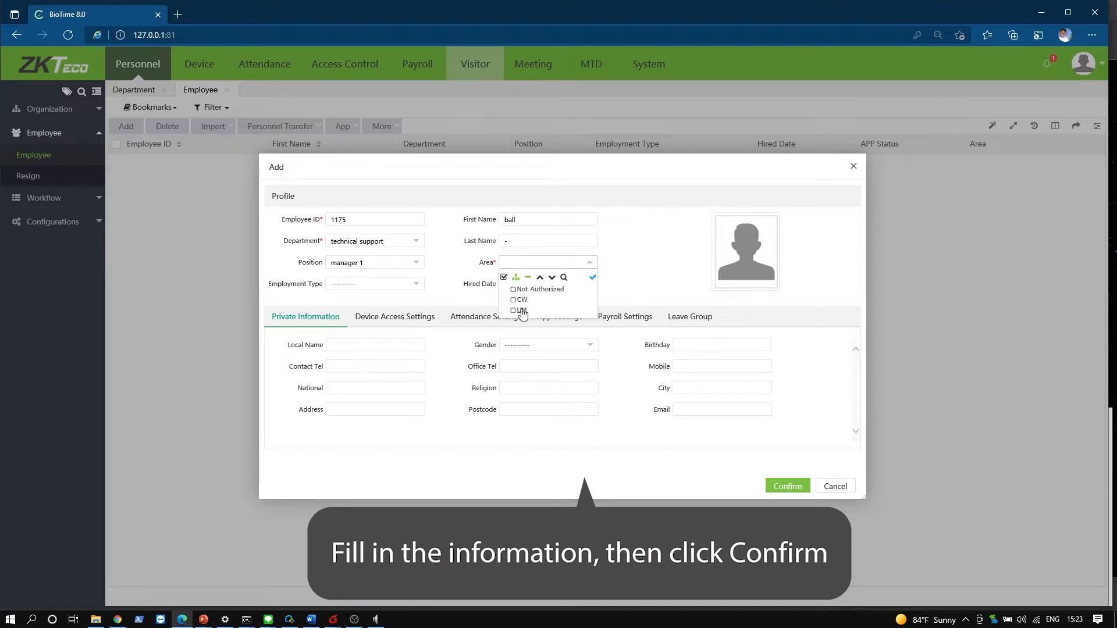
pyautogui.click(513, 300)
pyautogui.click(569, 254)
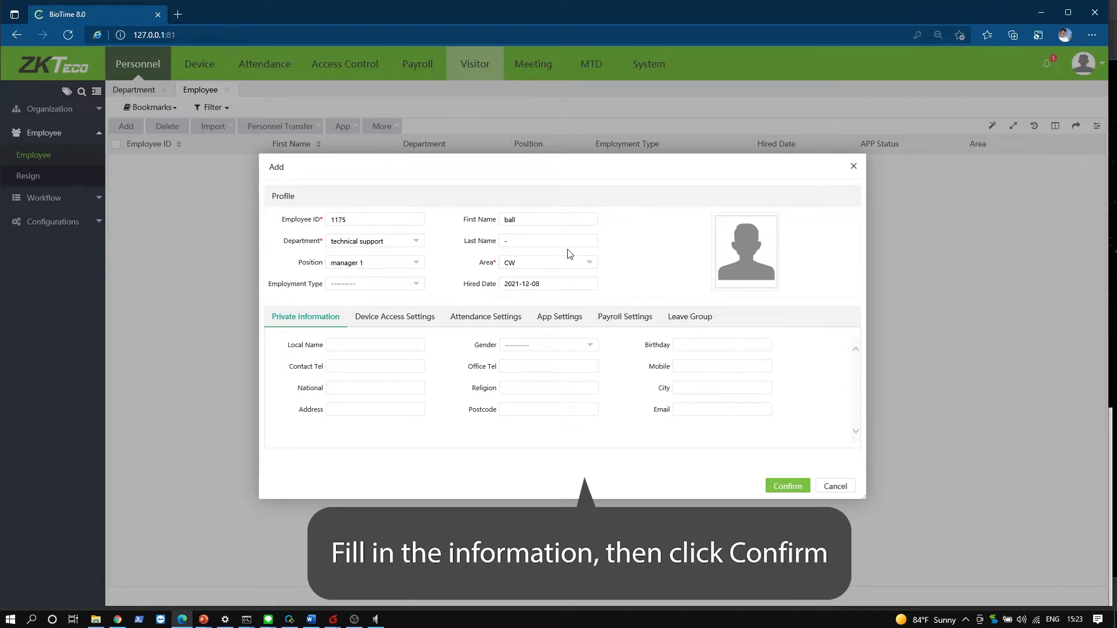
pyautogui.click(407, 288)
pyautogui.click(358, 313)
pyautogui.click(574, 347)
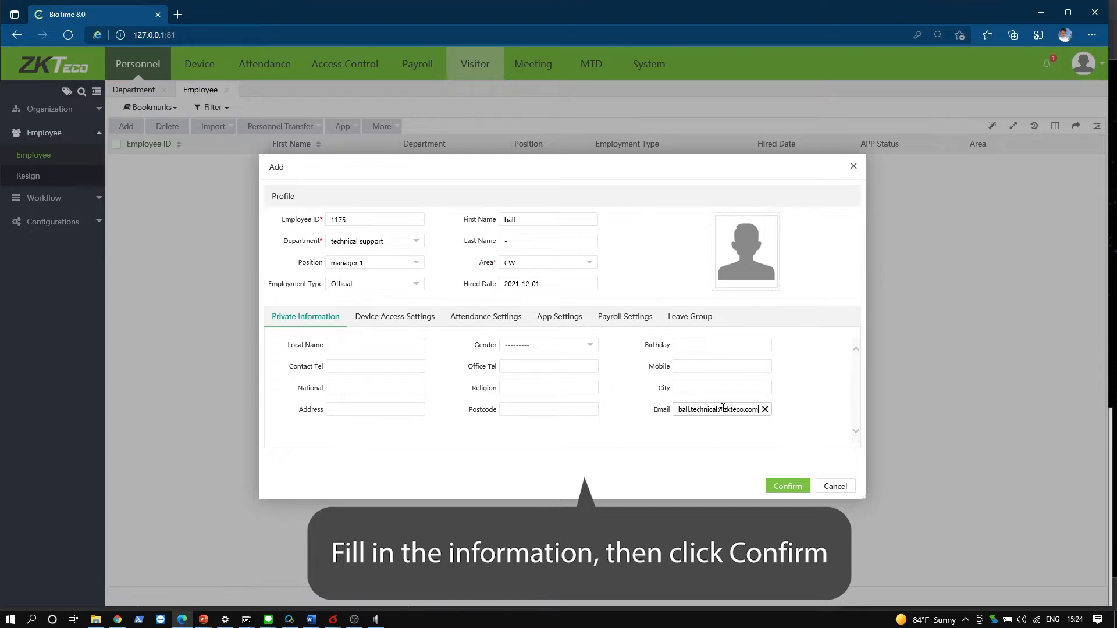
# - Upload the employee's profile photo from New Folder on the Desktop
pyautogui.click(745, 247)
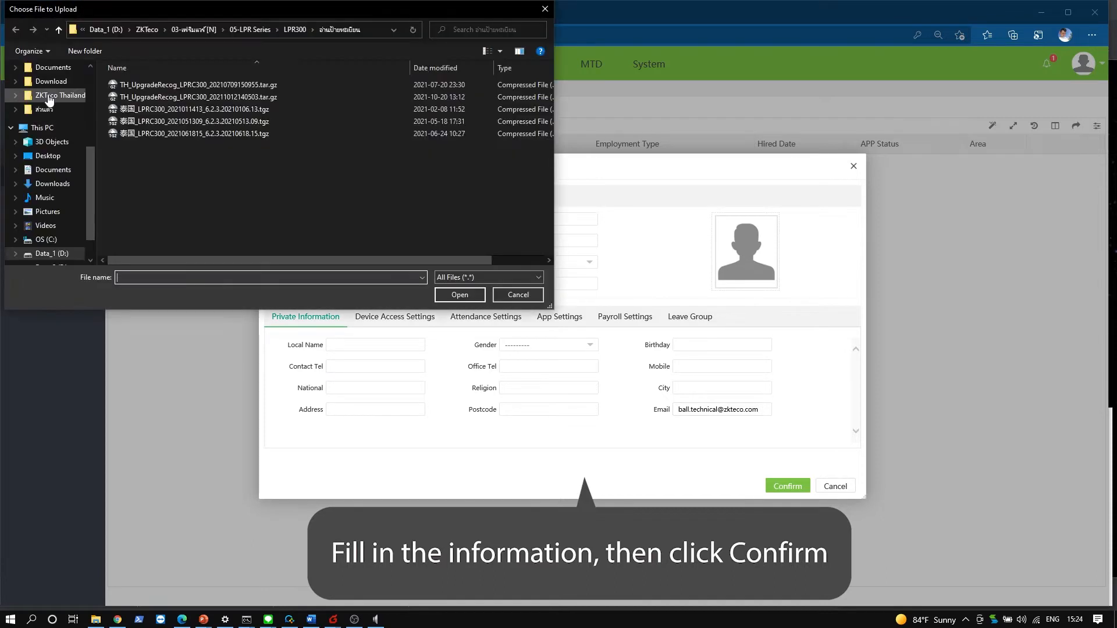
pyautogui.scroll(5, 52, 102)
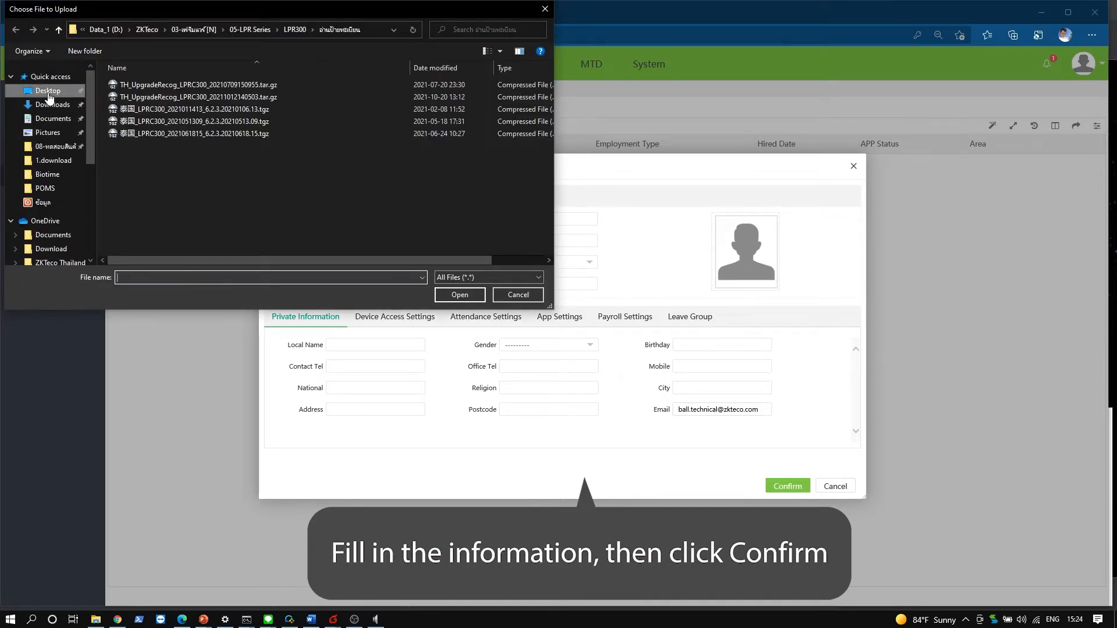
pyautogui.click(47, 90)
pyautogui.scroll(-2, 134, 125)
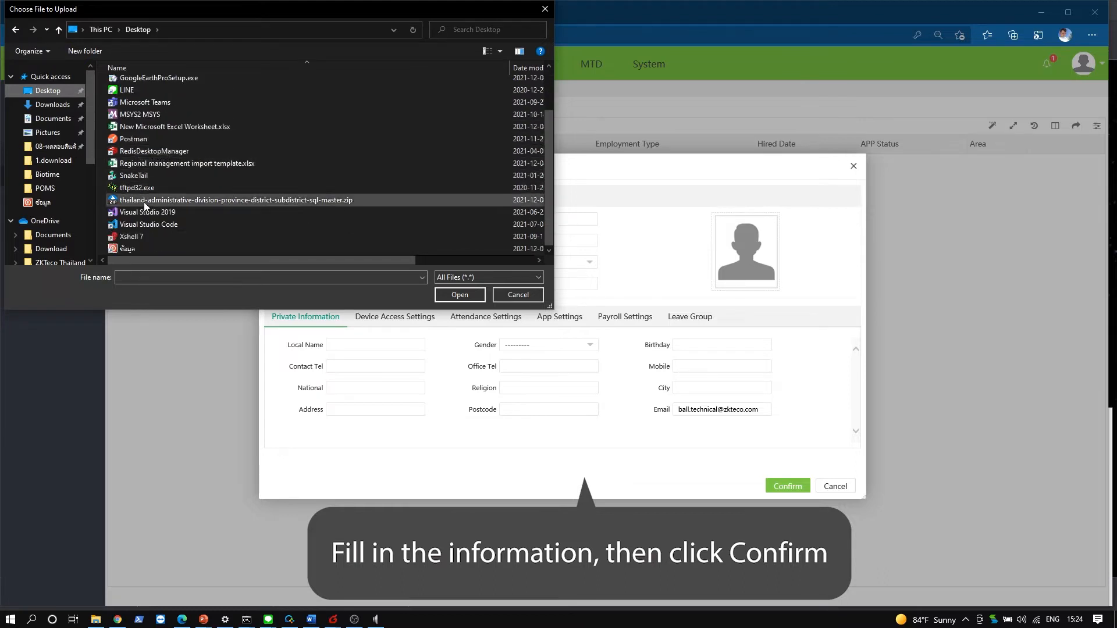
pyautogui.scroll(2, 131, 219)
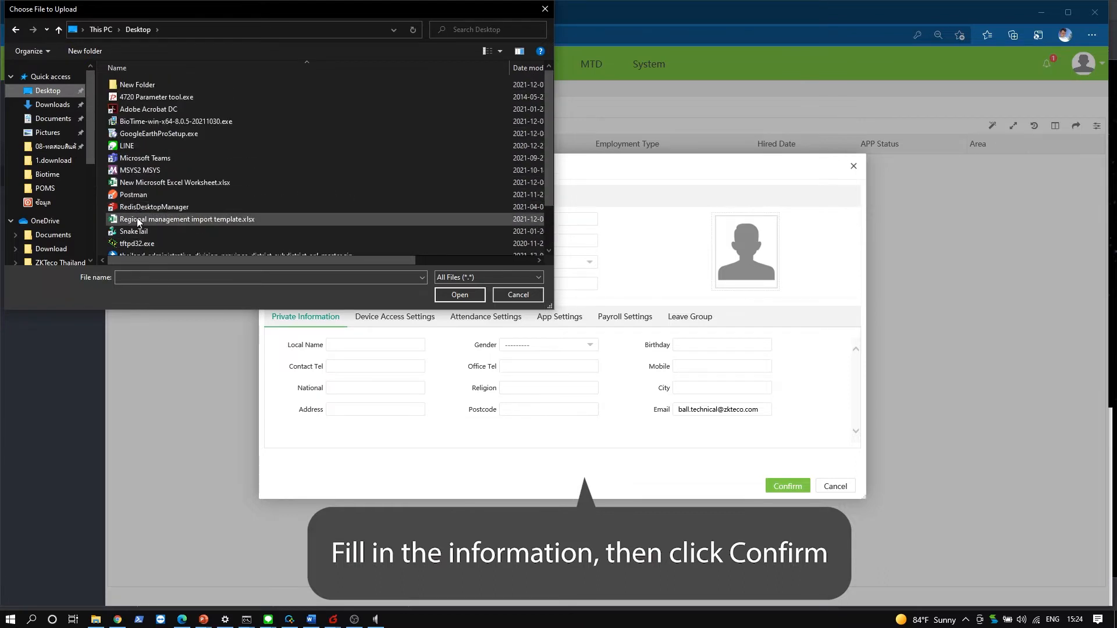
pyautogui.doubleClick(137, 85)
pyautogui.click(137, 102)
pyautogui.click(460, 295)
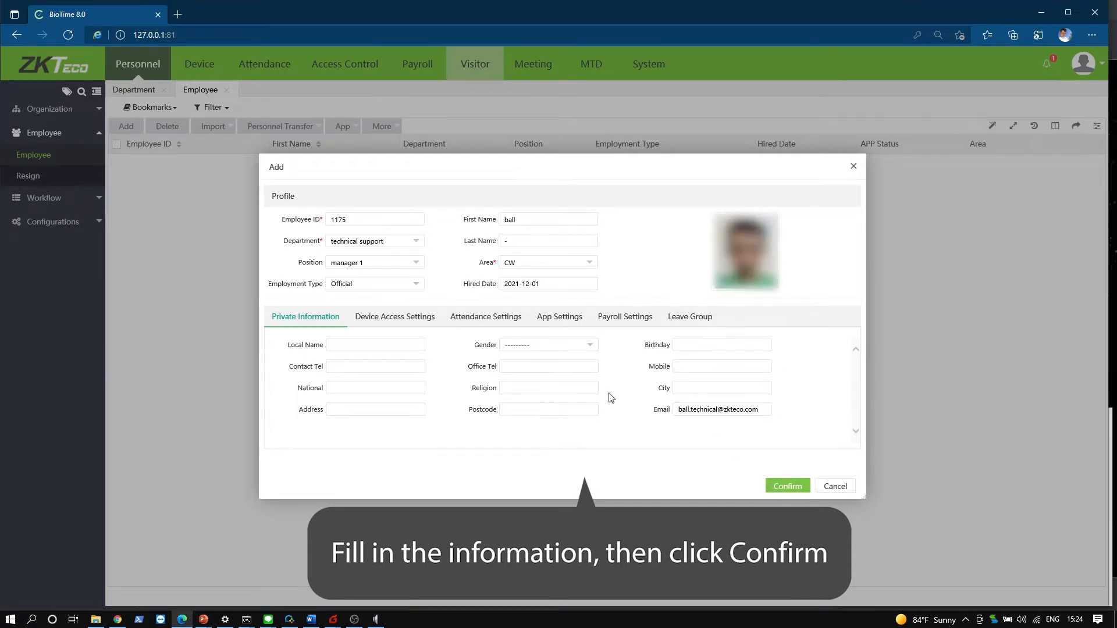
# - Add a bio-photo in the employee's device access settings and save the new record
pyautogui.click(427, 317)
pyautogui.click(725, 375)
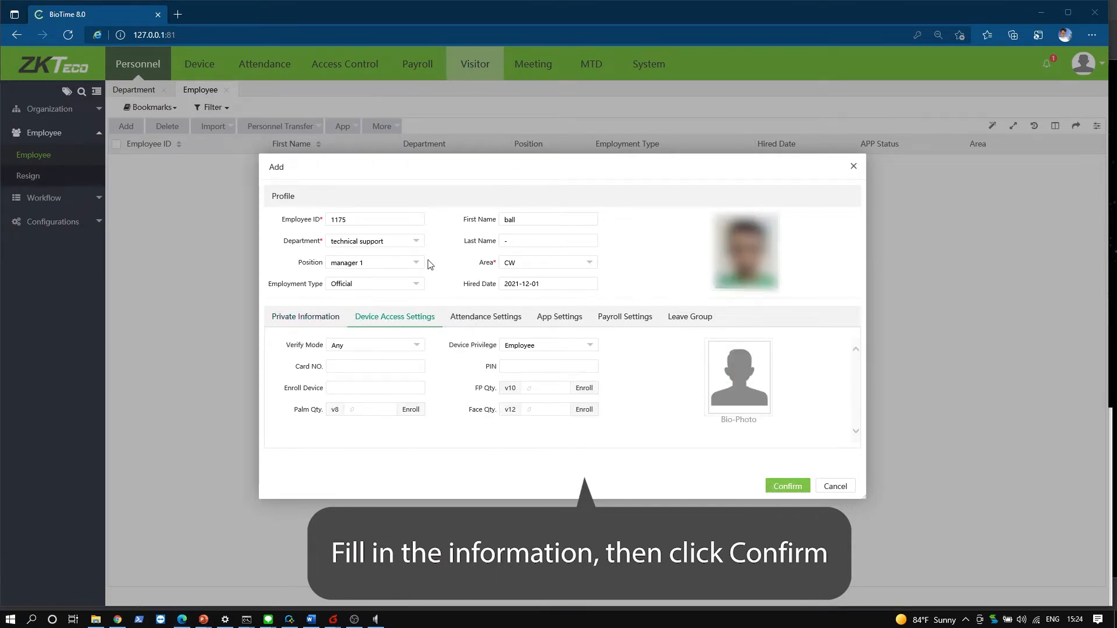
pyautogui.doubleClick(137, 96)
pyautogui.click(772, 493)
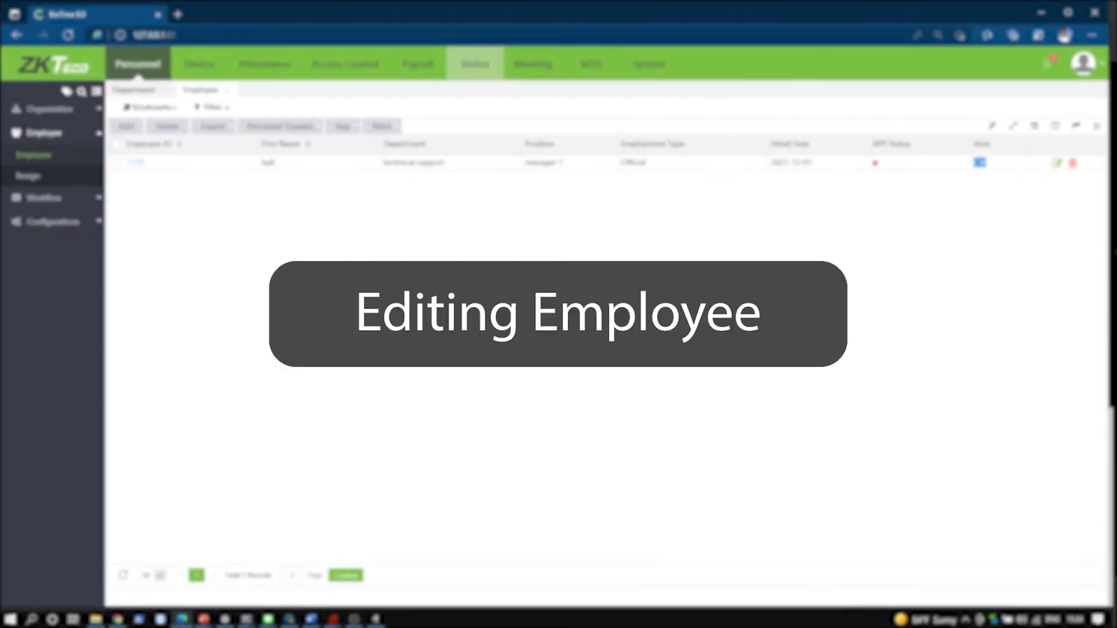
pyautogui.click(310, 331)
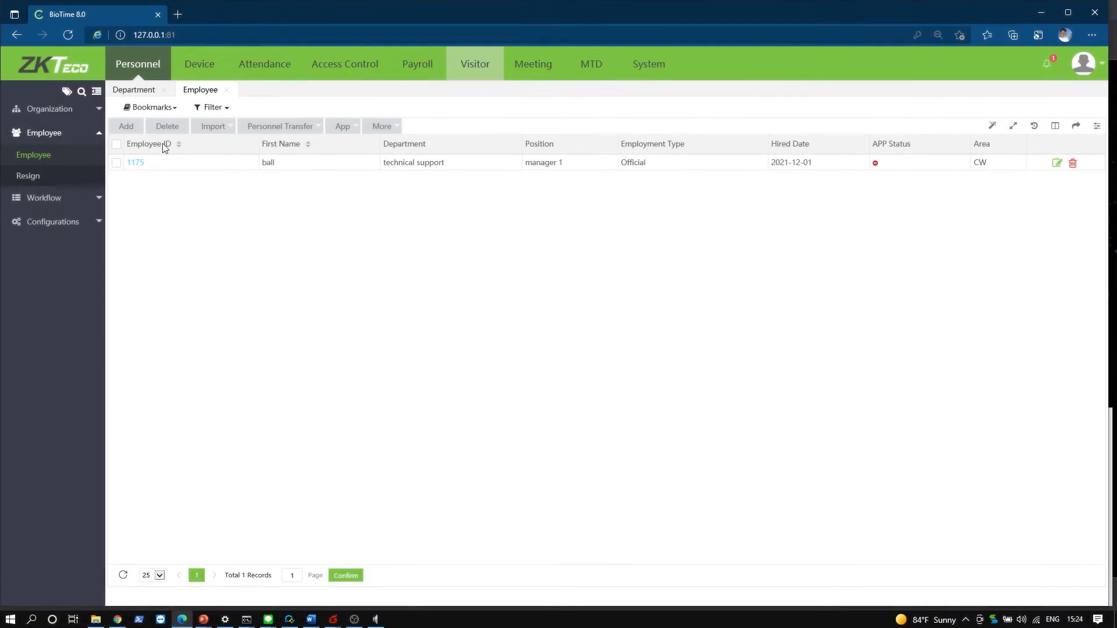
# - Open the technical support employee's record from the Employee list and replace the last name
pyautogui.click(154, 71)
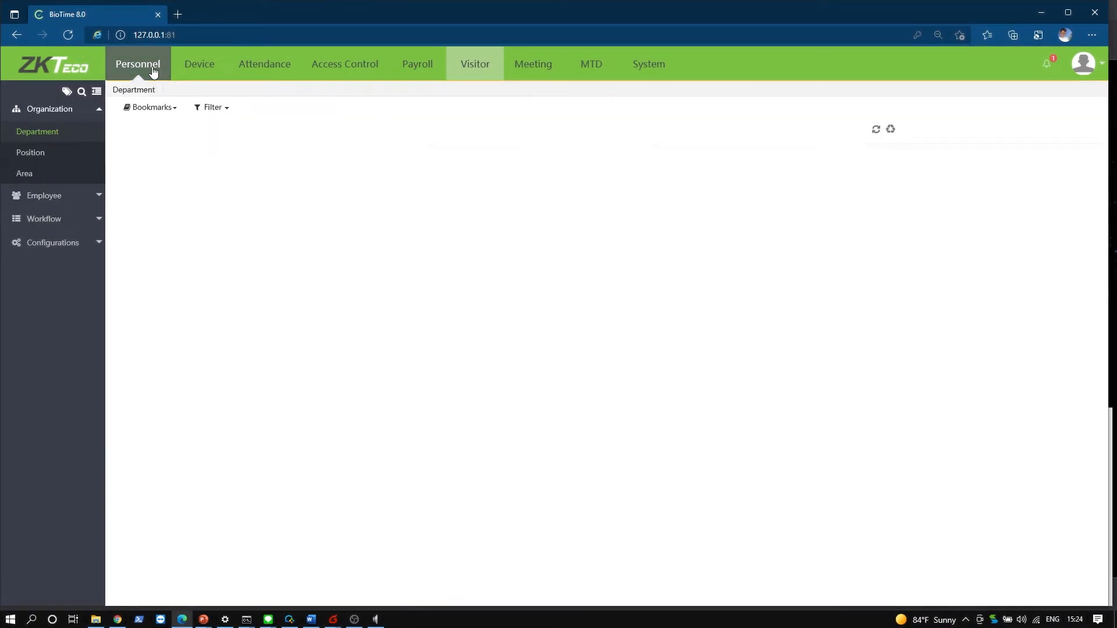
pyautogui.click(46, 198)
pyautogui.click(34, 162)
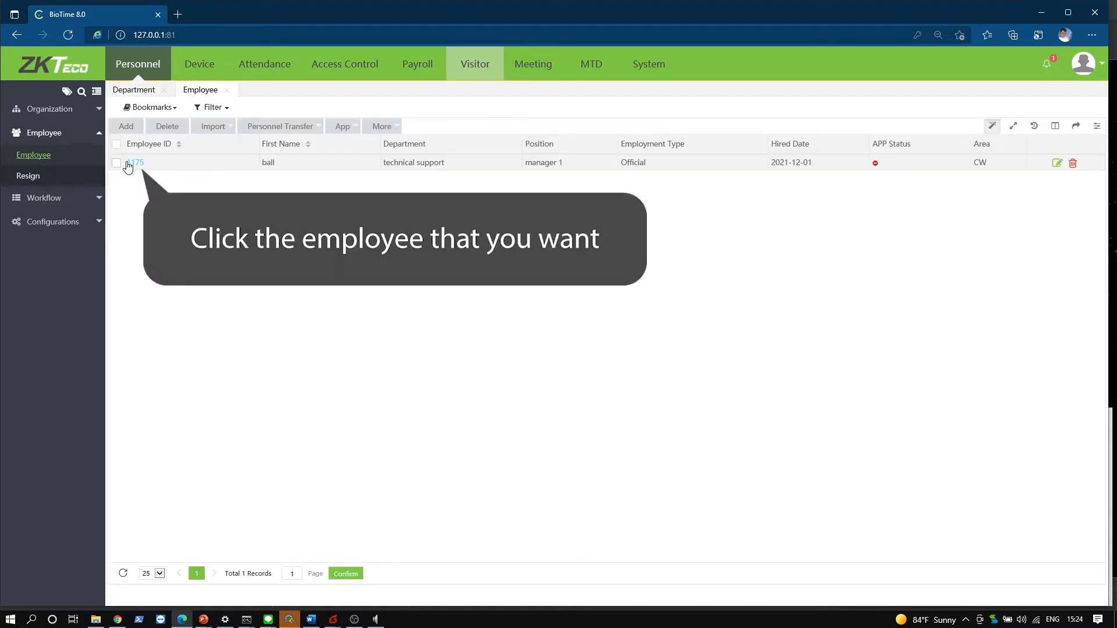
pyautogui.click(131, 164)
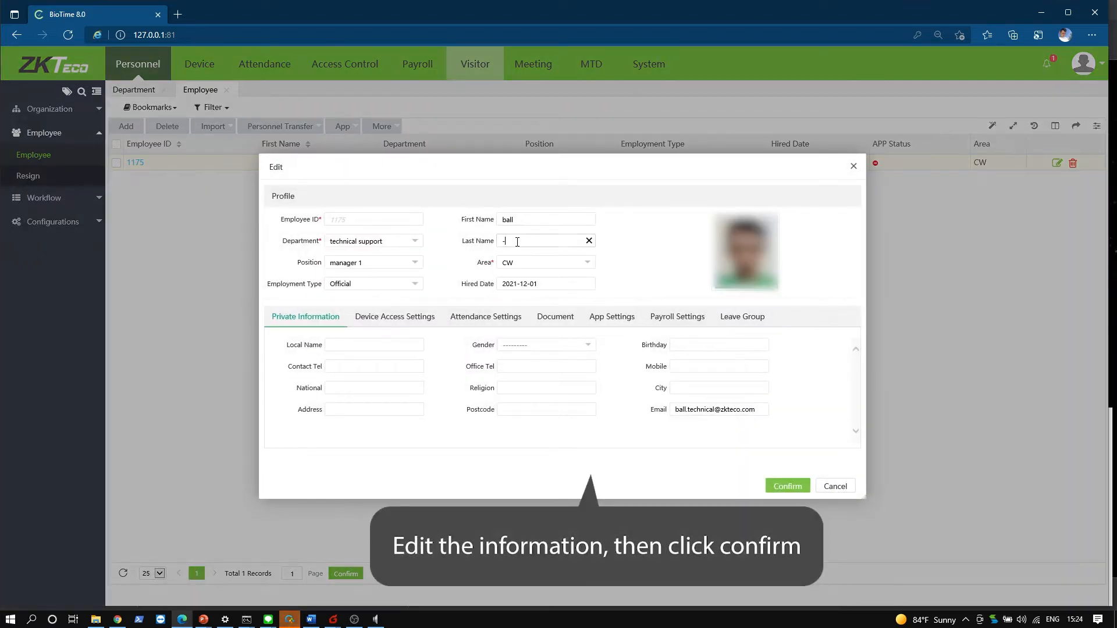
pyautogui.press('BackSpace')
pyautogui.write('e')
pyautogui.press('BackSpace')
pyautogui.write('teco')
# - Set the employee's gender to Male and save the edited record
pyautogui.click(521, 346)
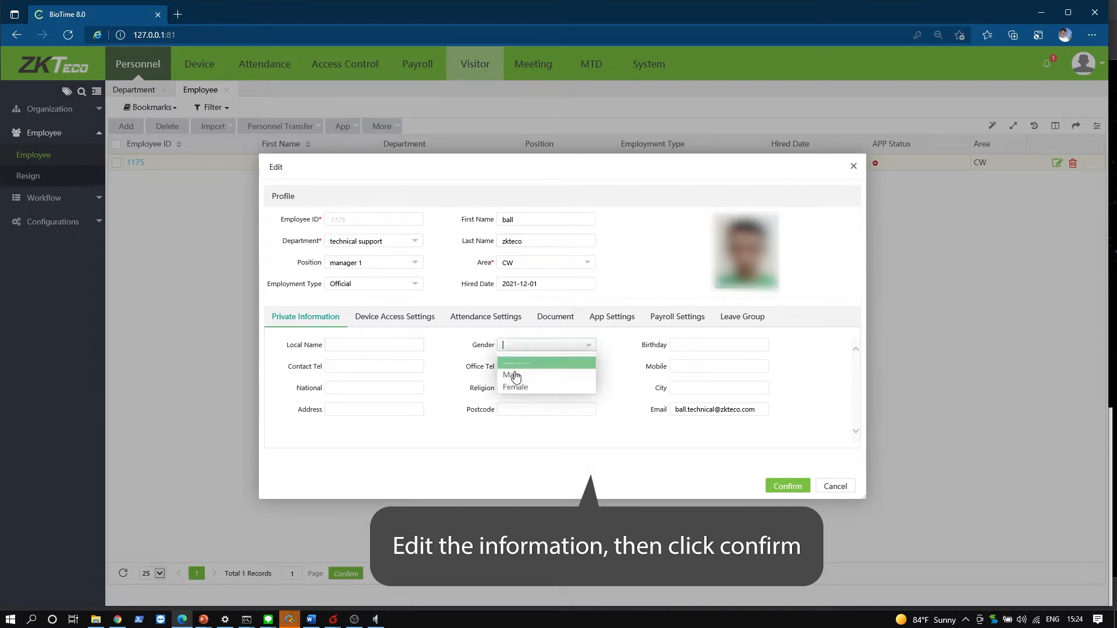
pyautogui.click(518, 377)
pyautogui.click(782, 488)
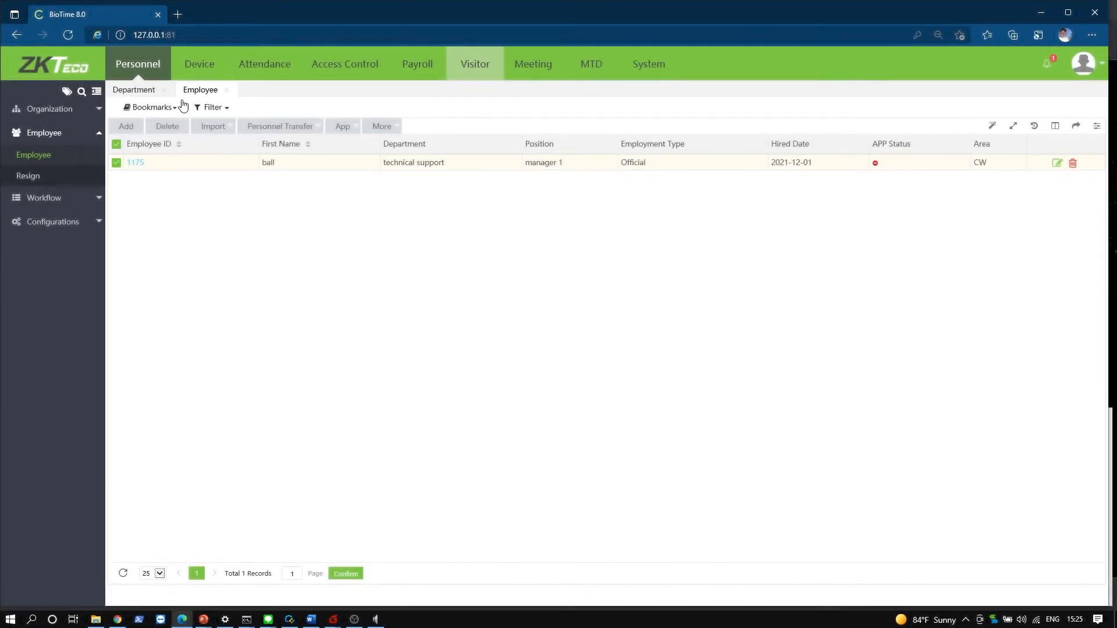
# - Delete the technical support employee from the Employee list and confirm the deletion
pyautogui.click(136, 65)
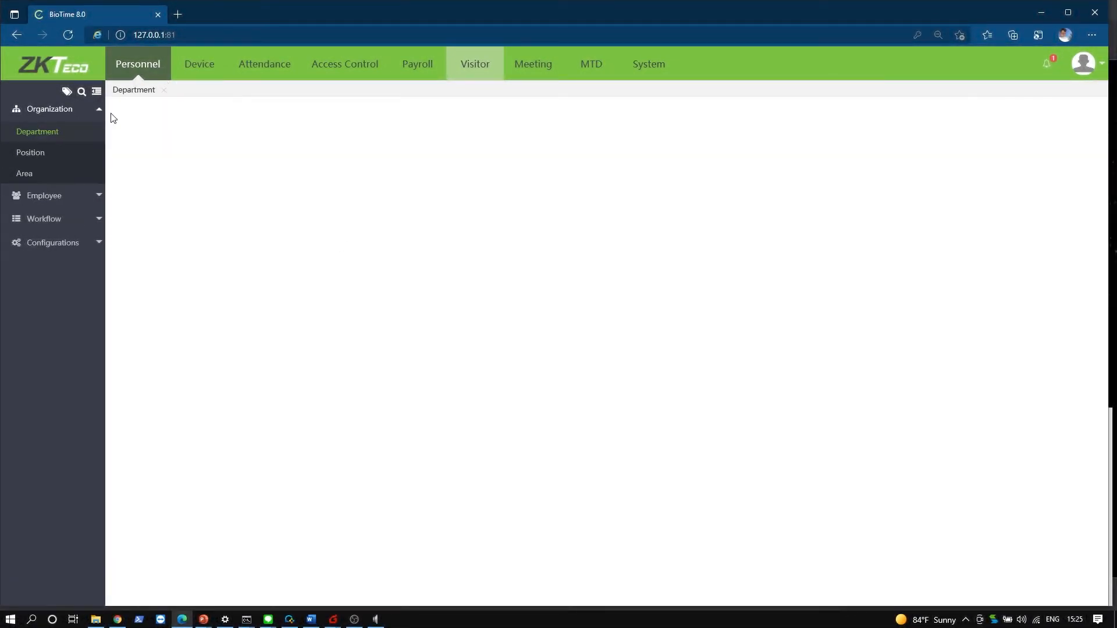
pyautogui.click(41, 198)
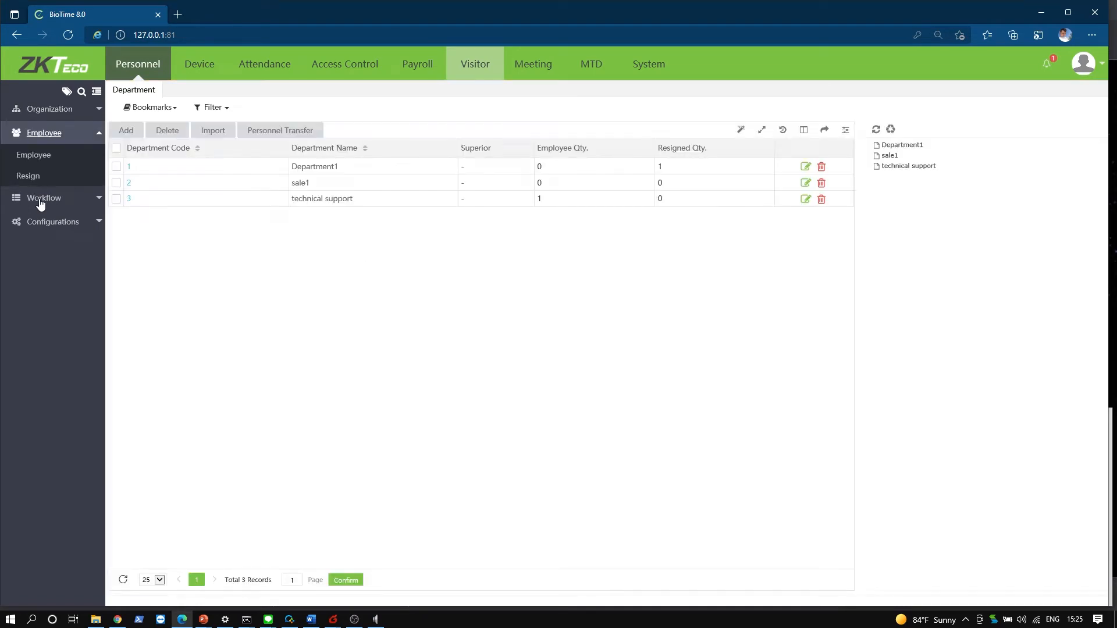
pyautogui.click(33, 156)
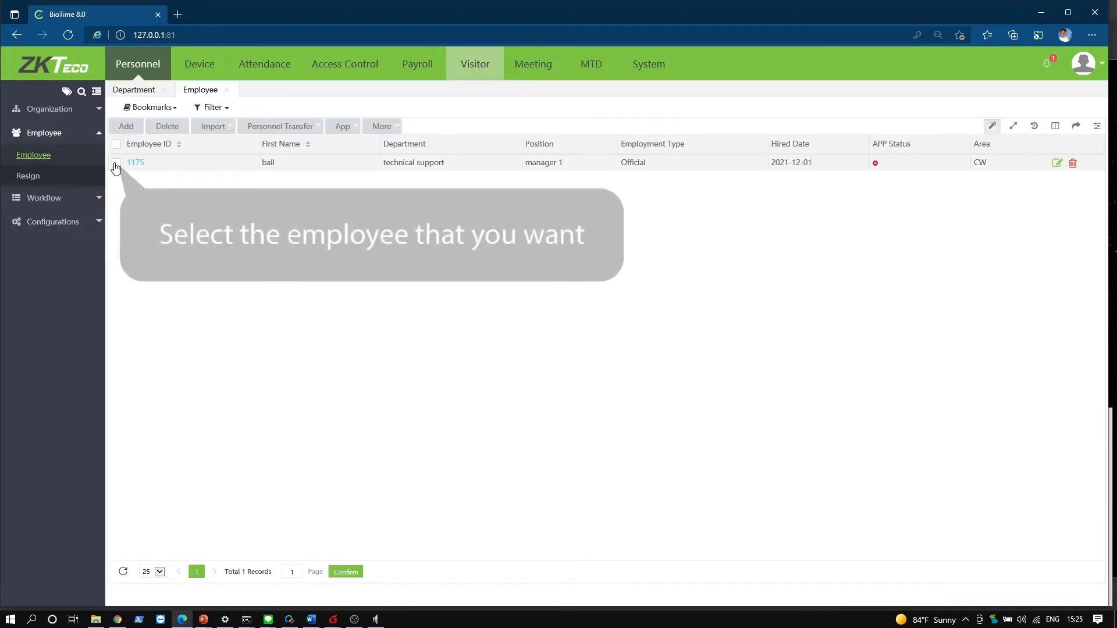
pyautogui.click(117, 162)
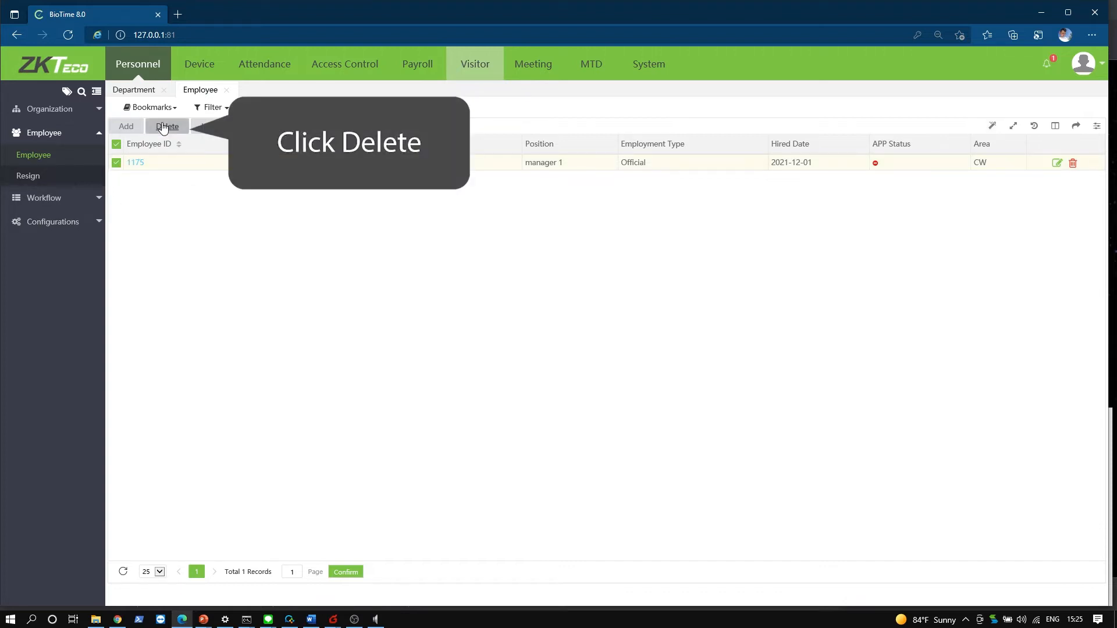
pyautogui.click(164, 128)
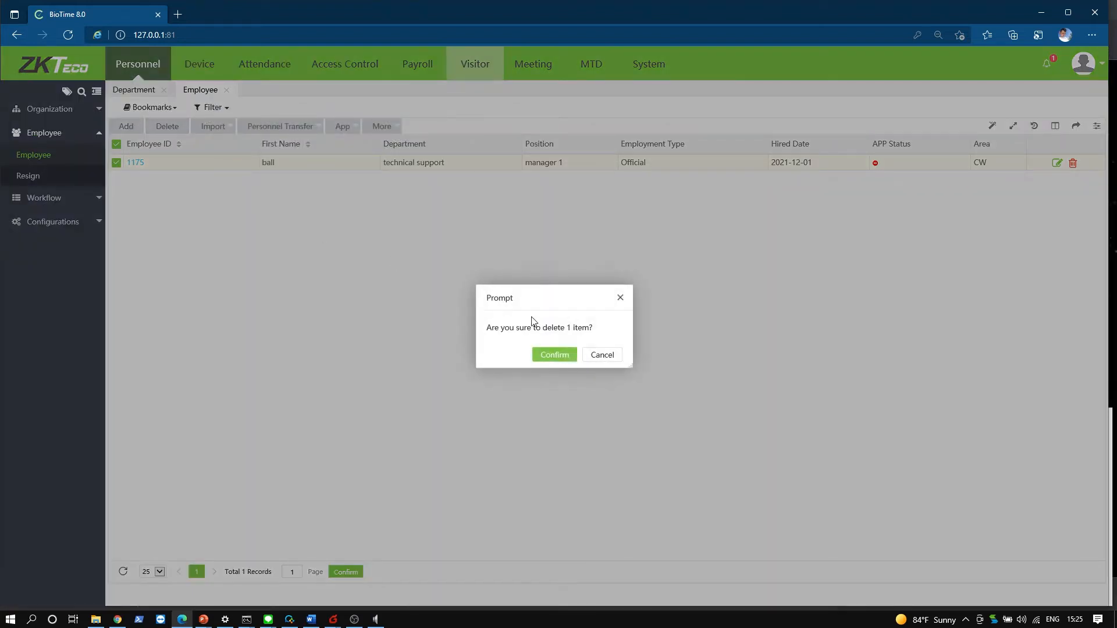
pyautogui.click(554, 355)
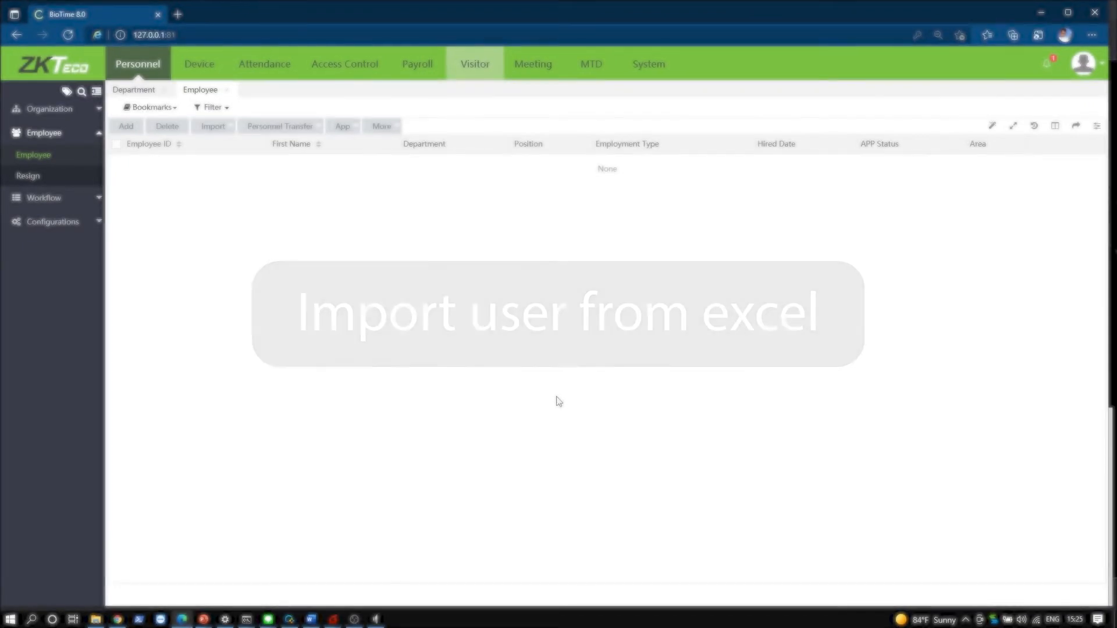
# - Open the Employee list in the Personnel module and start an employee import
pyautogui.click(144, 68)
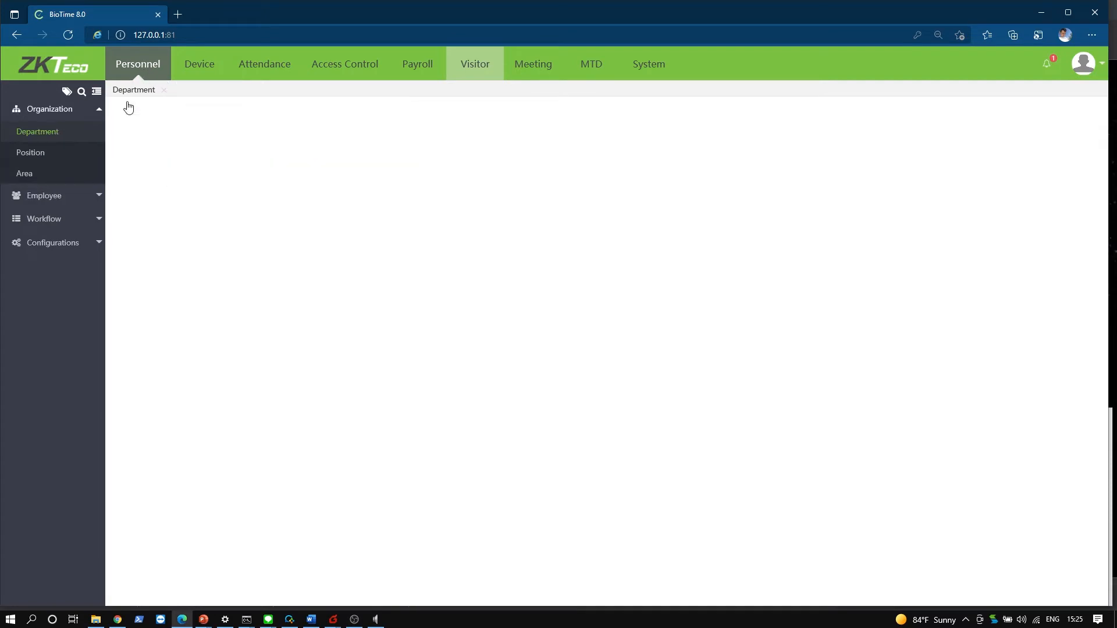
pyautogui.click(36, 195)
pyautogui.click(41, 163)
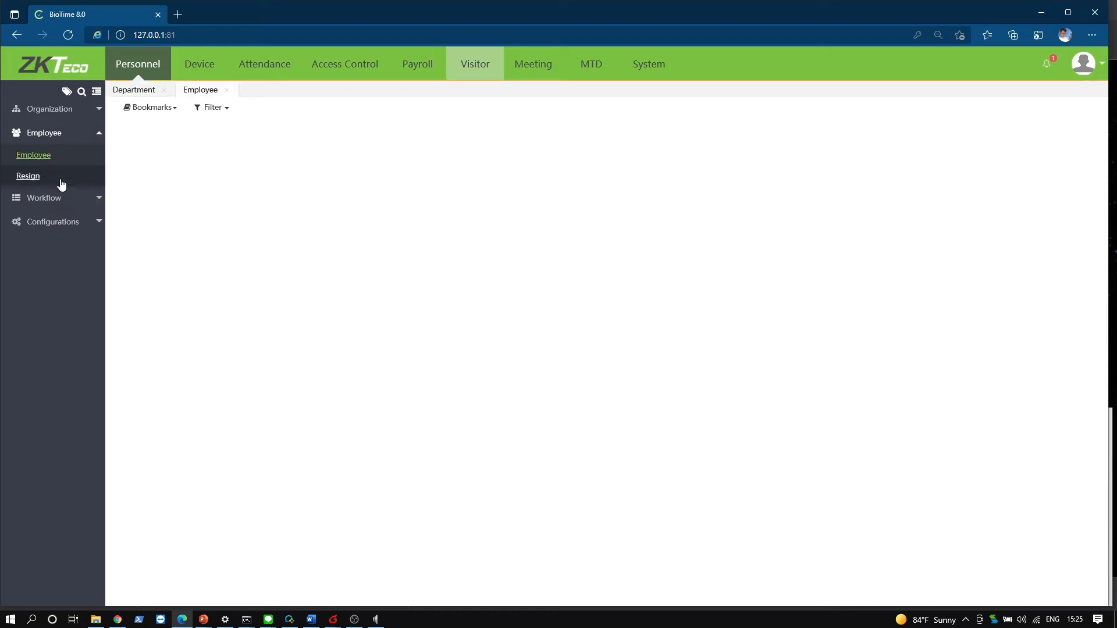
pyautogui.click(211, 128)
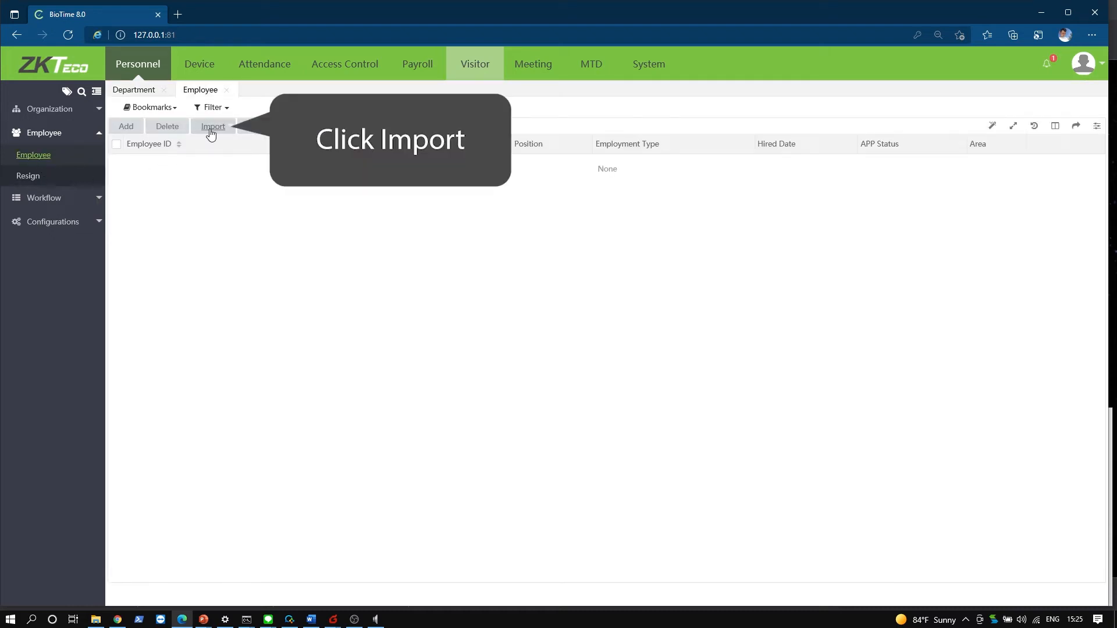
pyautogui.click(212, 133)
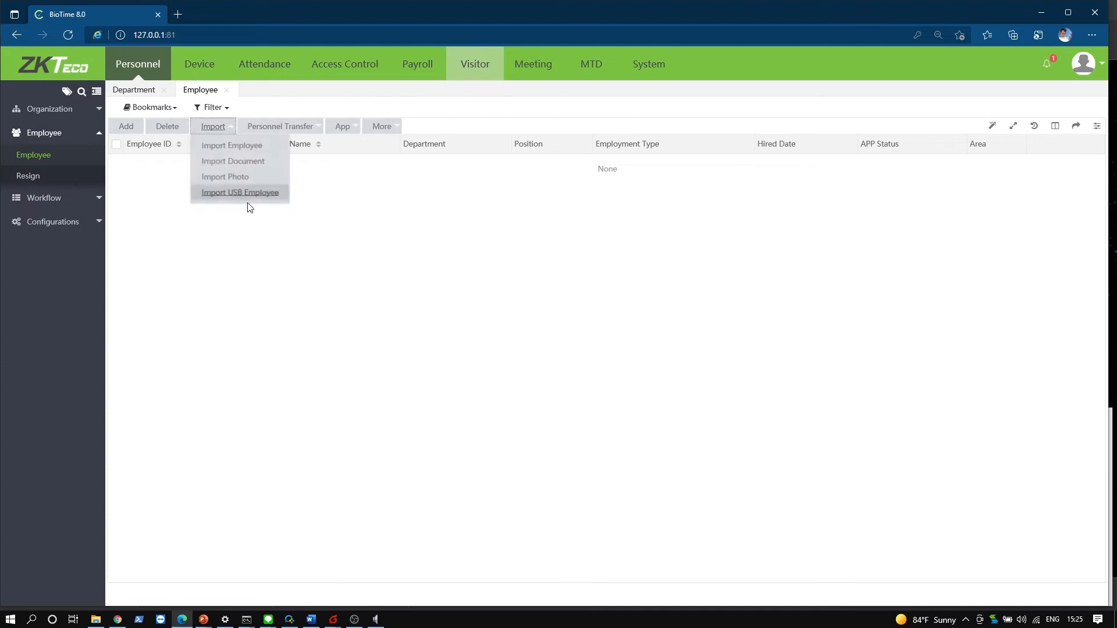
pyautogui.click(234, 147)
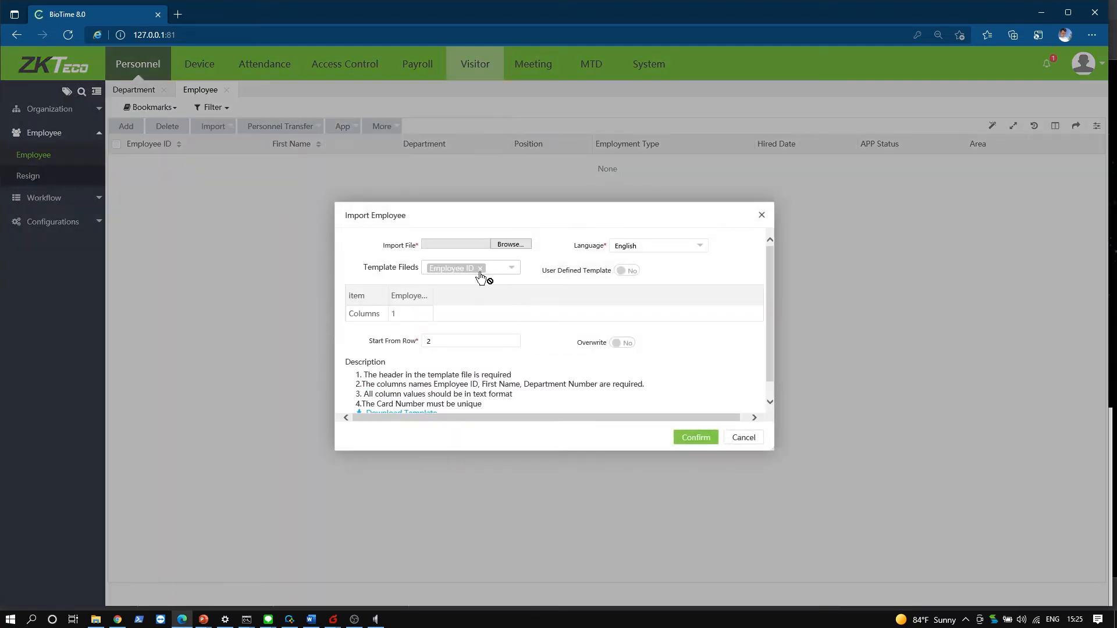
# - Add First Name and Last Name to the template fields of the employee import
pyautogui.click(501, 270)
pyautogui.click(465, 303)
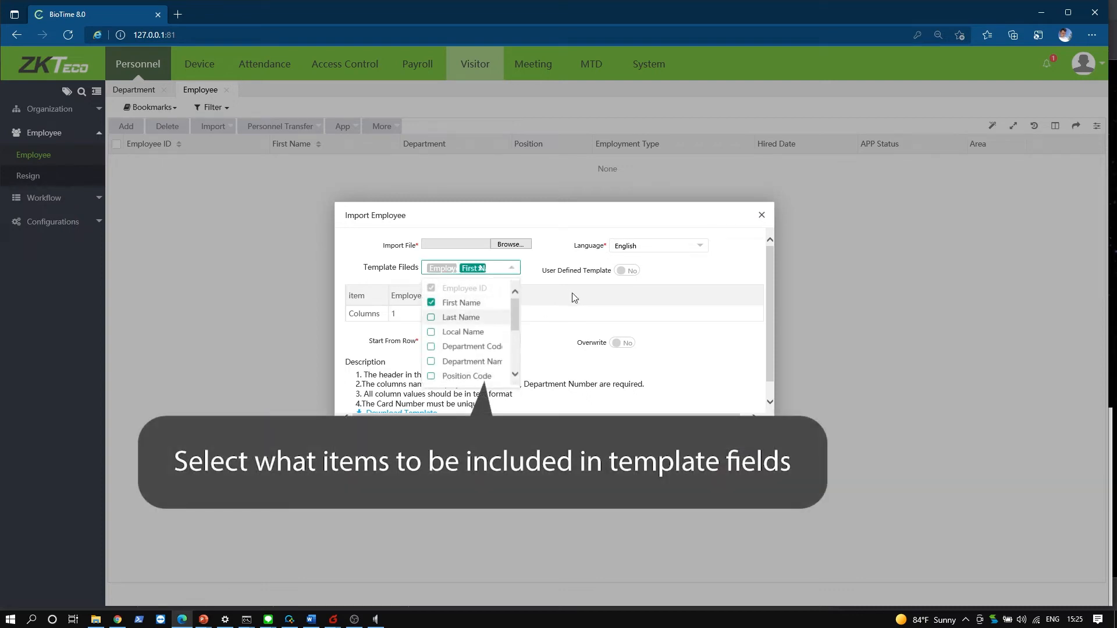
pyautogui.click(486, 320)
pyautogui.click(620, 332)
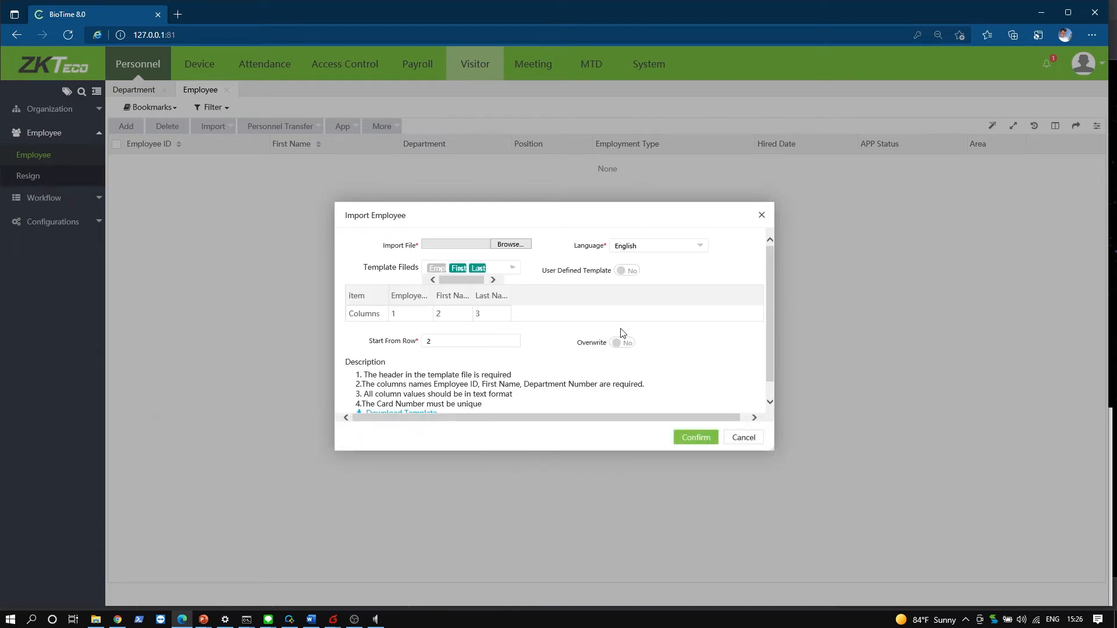
# - Download the import template and save it as Employee.xls in the desktop's New Folder
pyautogui.scroll(-1, 683, 387)
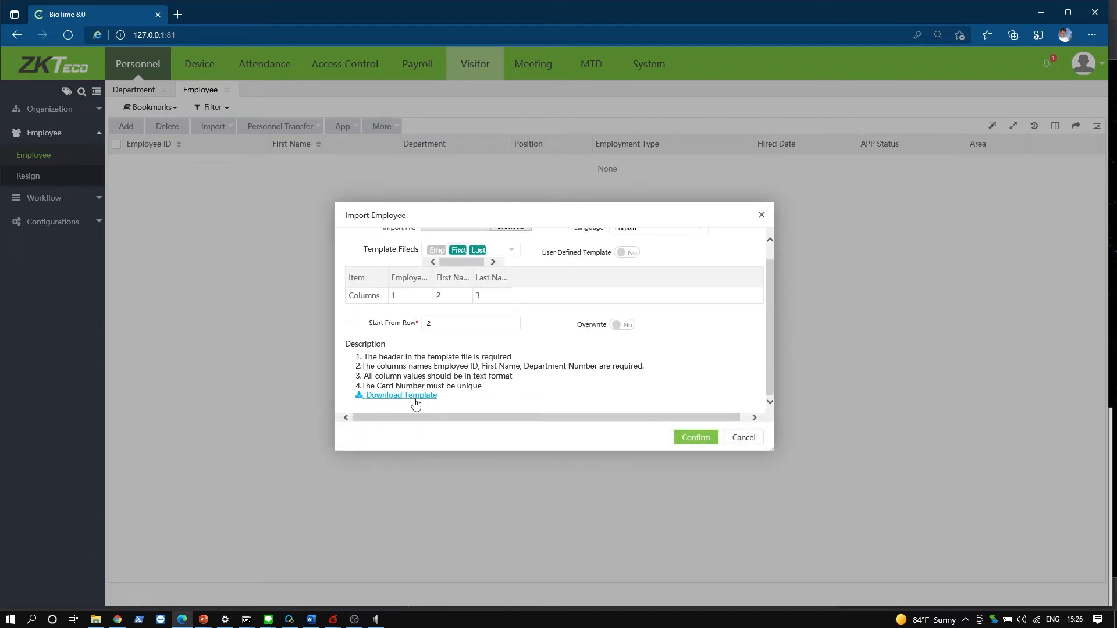
pyautogui.click(415, 400)
pyautogui.click(761, 593)
pyautogui.click(788, 578)
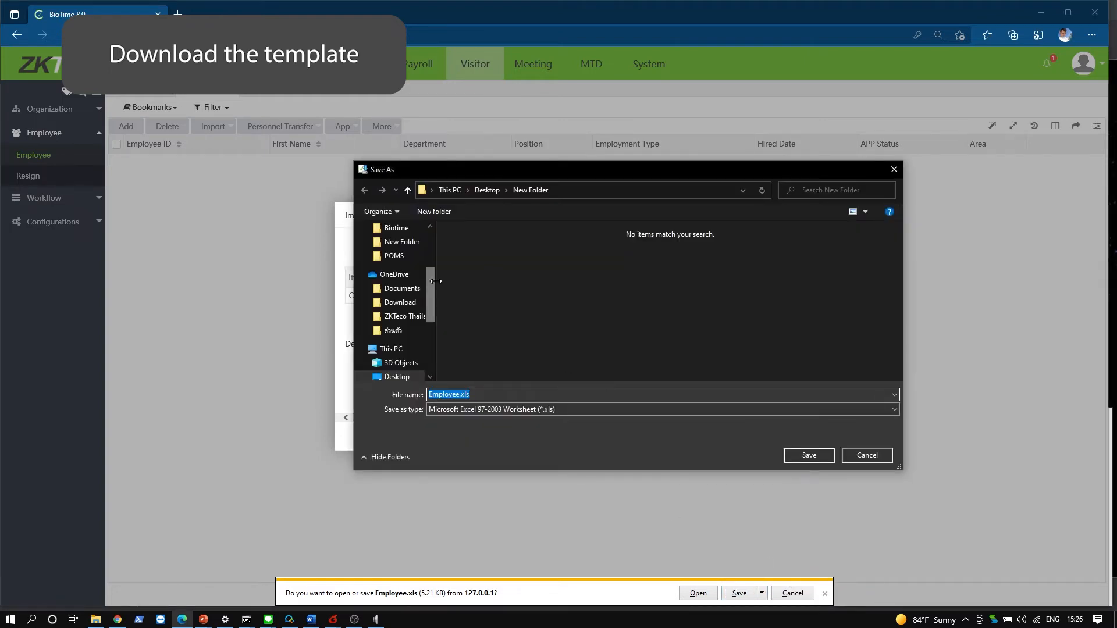
pyautogui.click(824, 461)
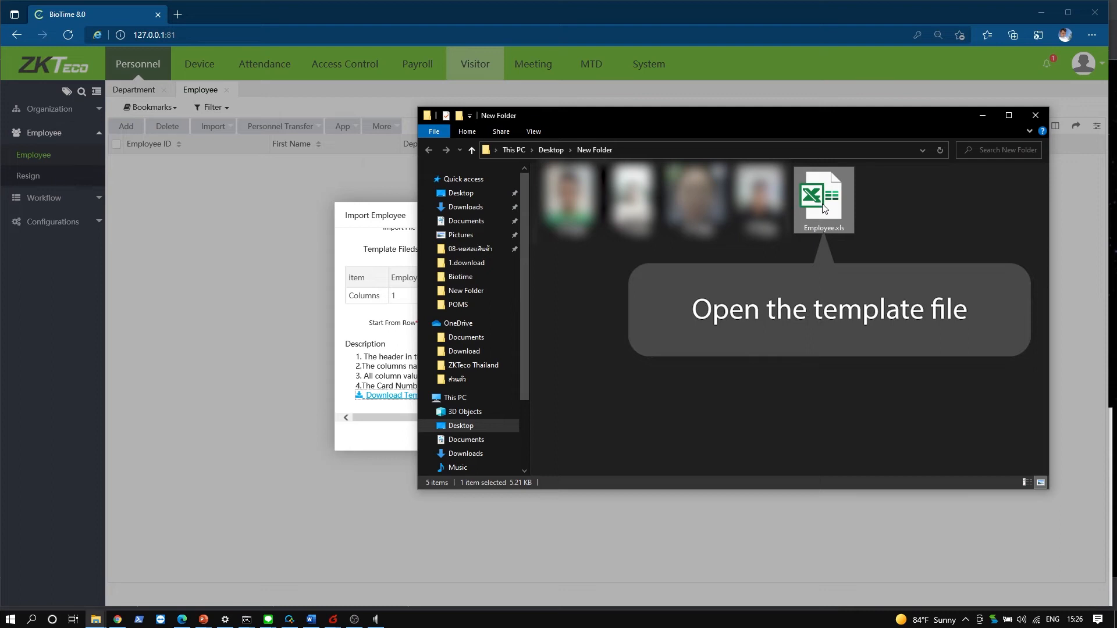
# - Open the downloaded Employee.xls template in Excel and enable editing
pyautogui.doubleClick(824, 208)
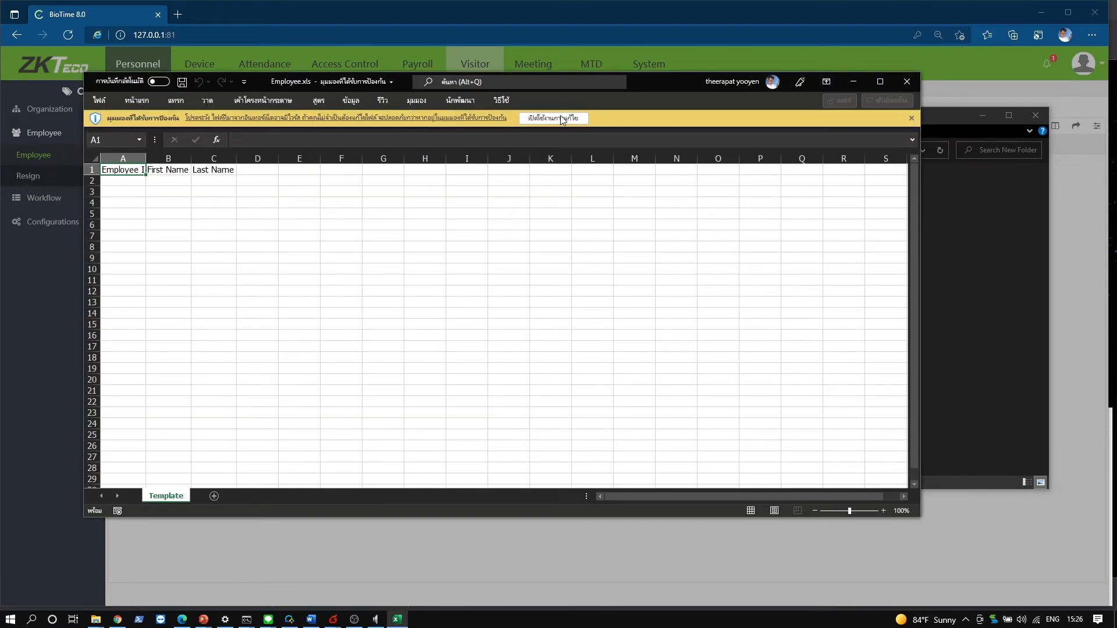
pyautogui.click(562, 120)
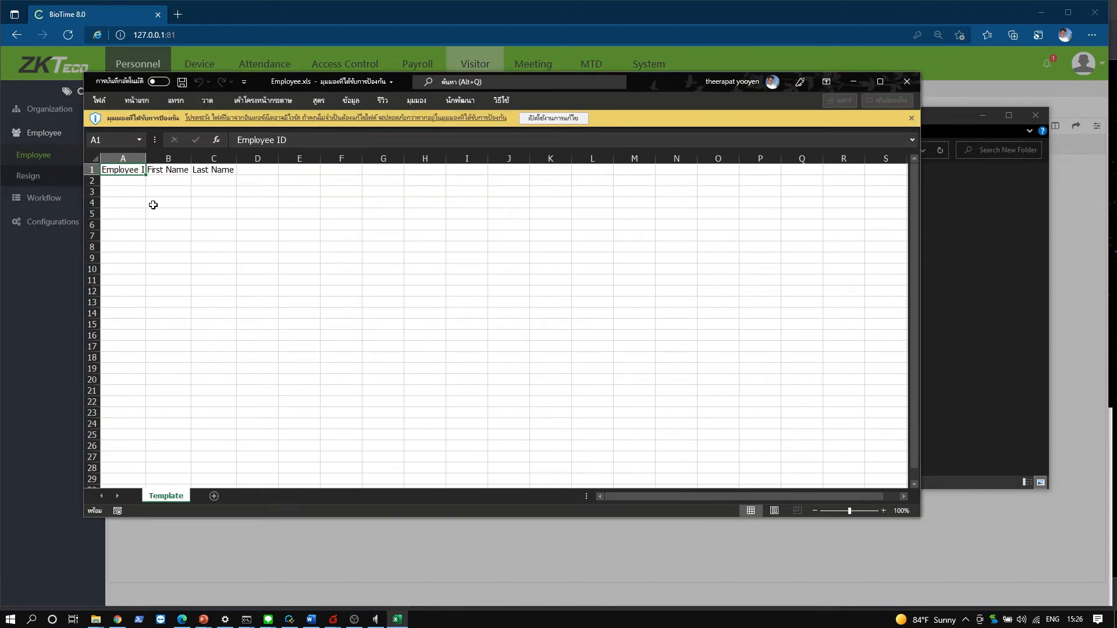
pyautogui.click(539, 119)
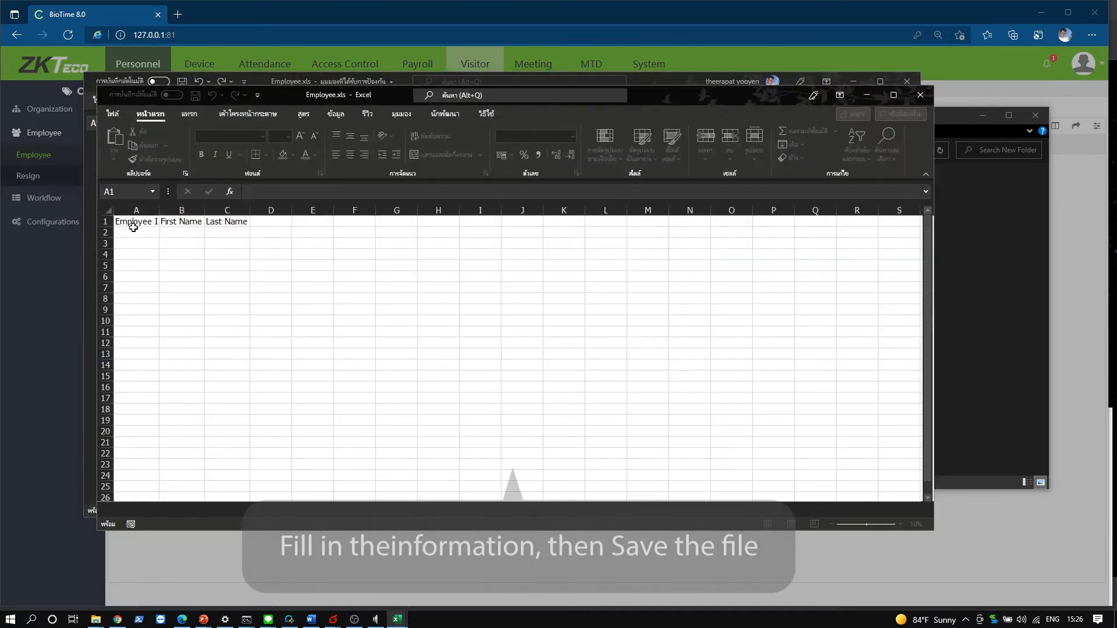
# - Enter four consecutive employee IDs in cells A2 to A5 of the template
pyautogui.click(145, 234)
pyautogui.write('175')
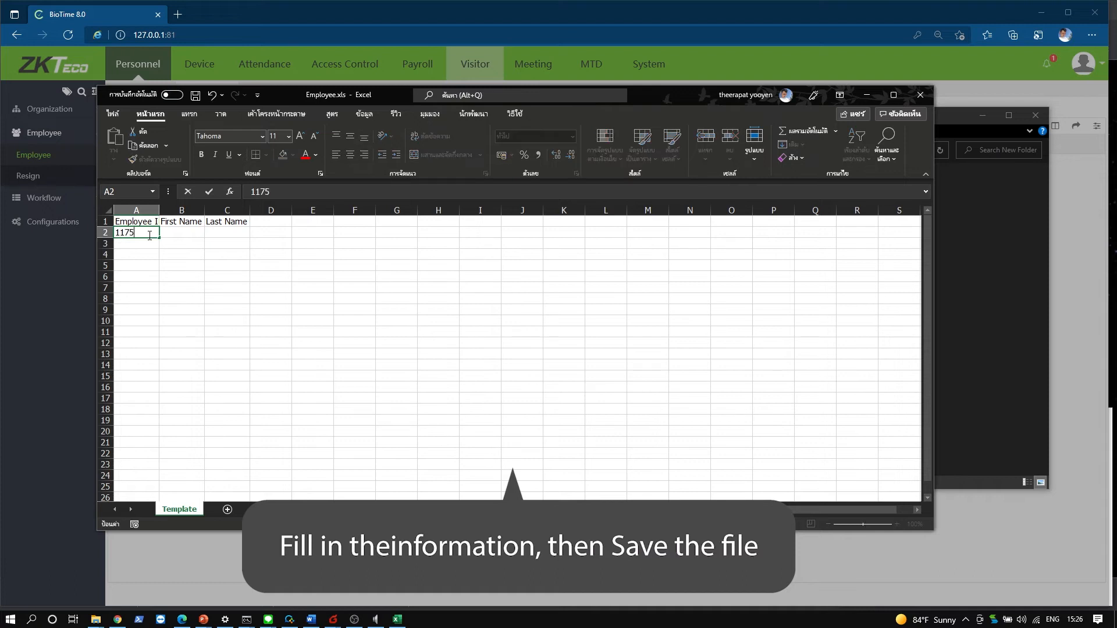
pyautogui.write('1176')
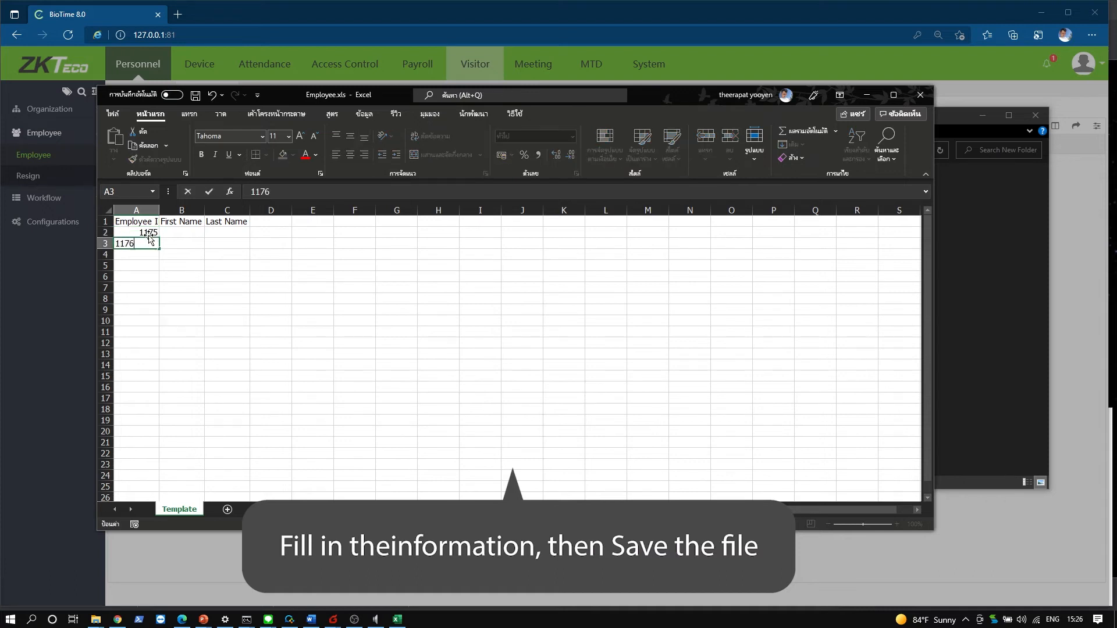
pyautogui.press('Return')
pyautogui.write('1177')
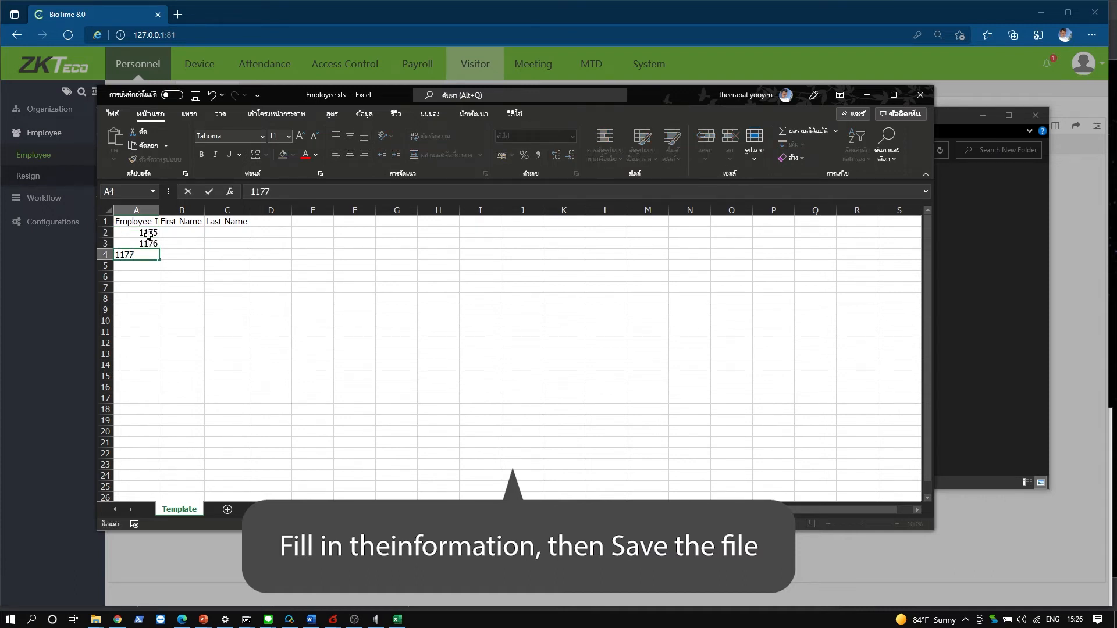
pyautogui.press('Return')
pyautogui.write('1178')
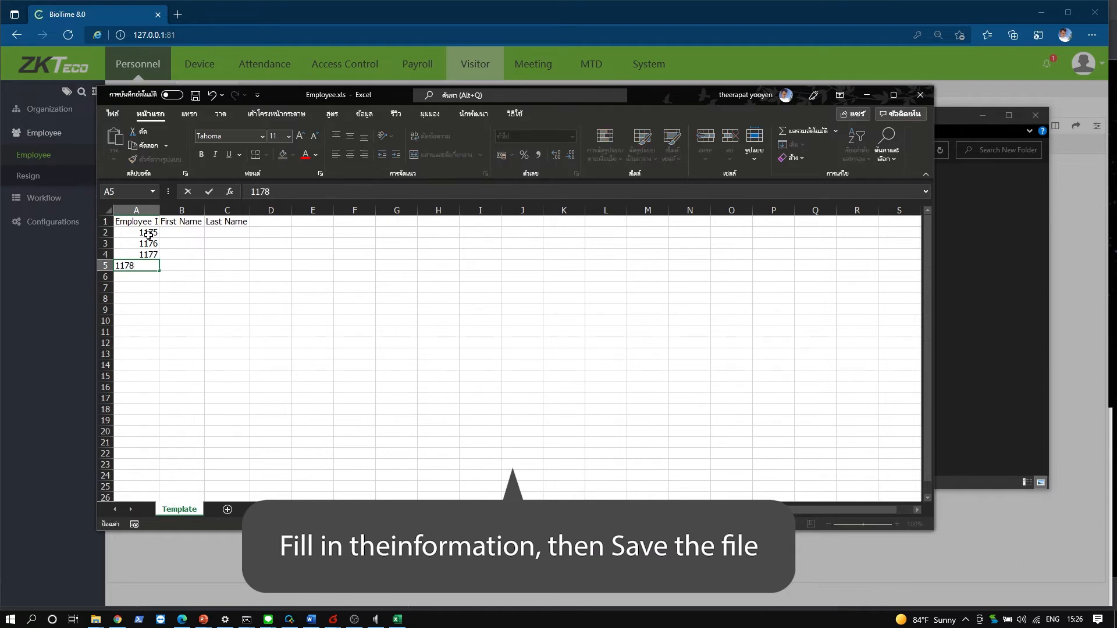
# - Fill in the four employees' first names in cells B2 to B5
pyautogui.click(183, 244)
pyautogui.click(179, 232)
pyautogui.write('bal')
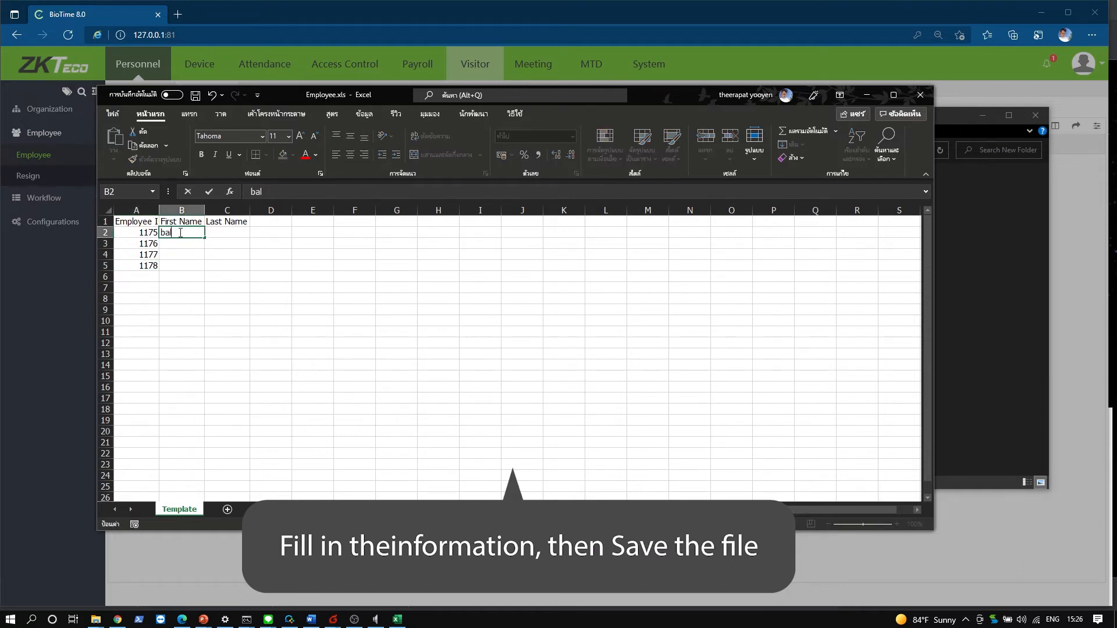
pyautogui.write('davis')
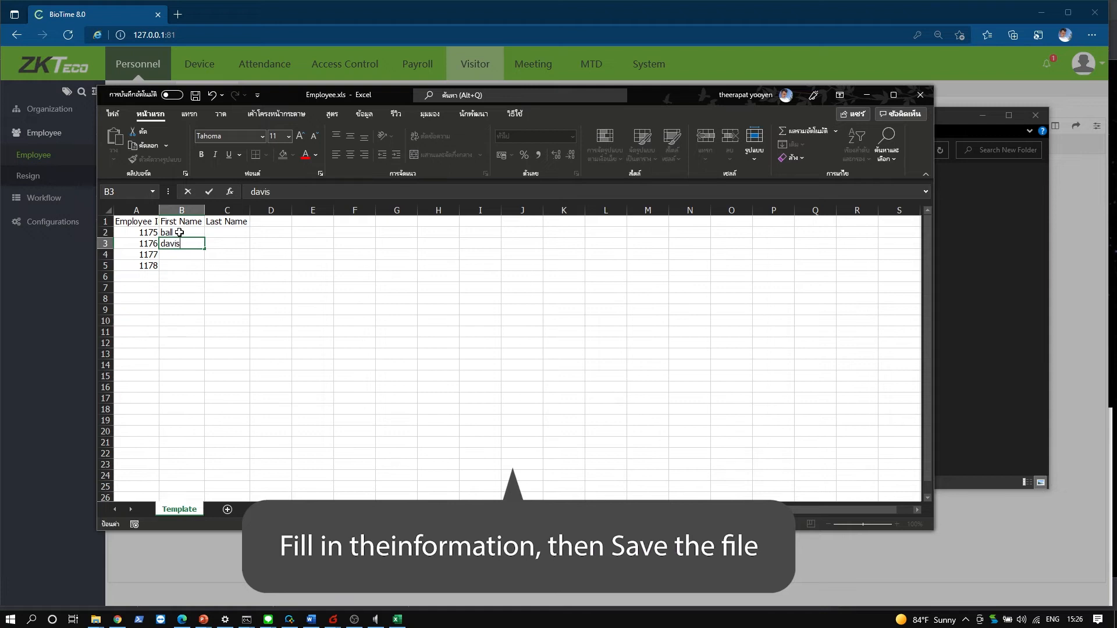
pyautogui.press('Return')
pyautogui.write('Jasmine')
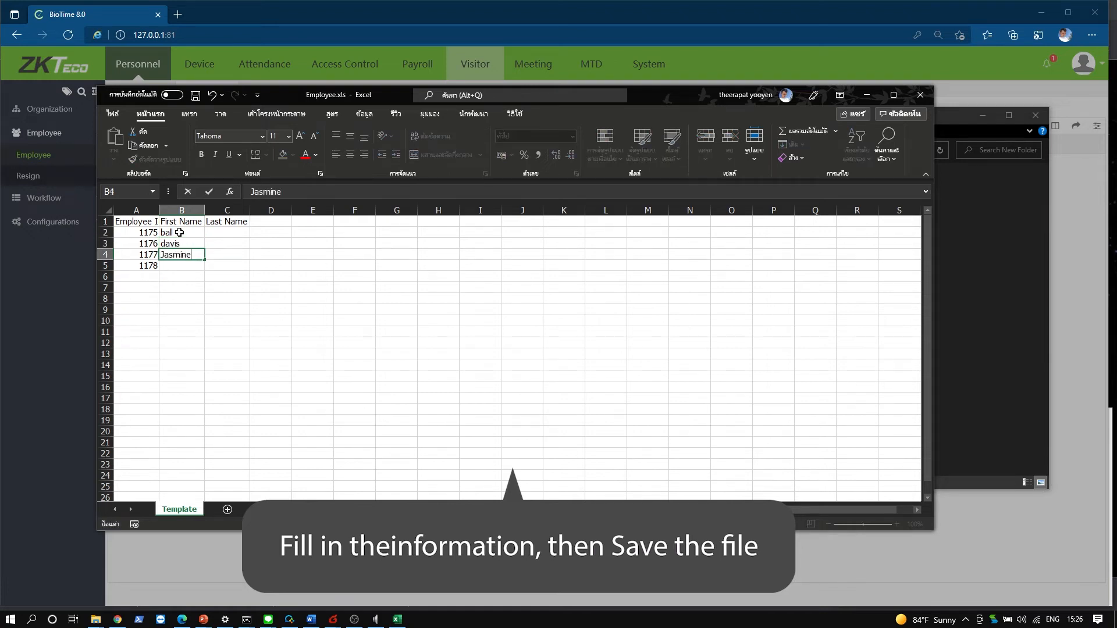
pyautogui.press('Return')
pyautogui.write('toom')
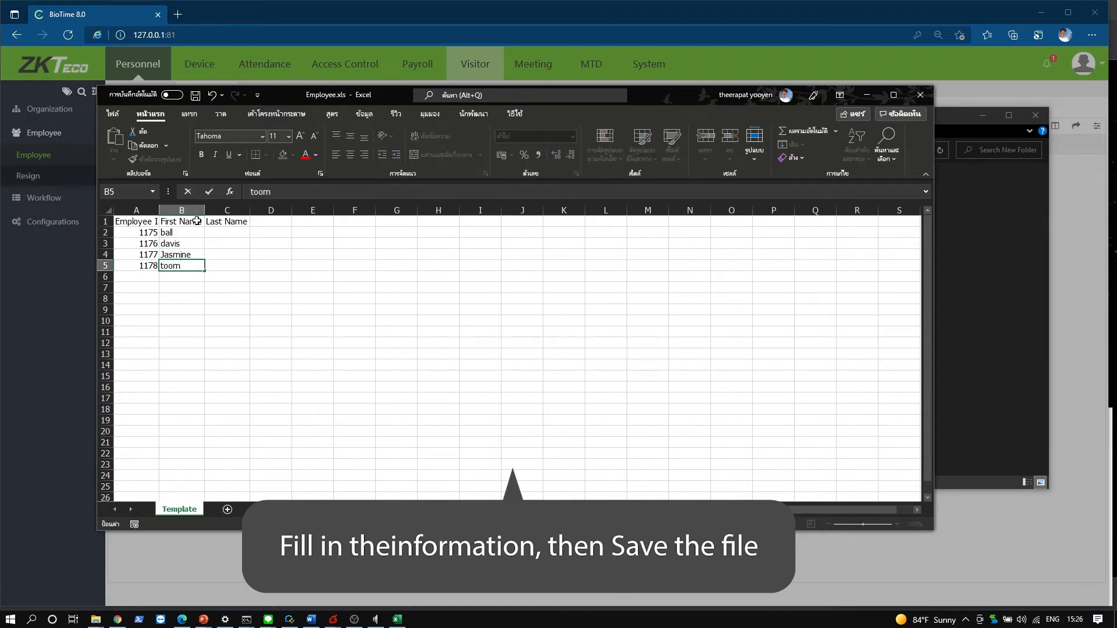
# - Enter zkteco as the last name in C2 and fill it down to C5
pyautogui.click(217, 235)
pyautogui.write('zkteco')
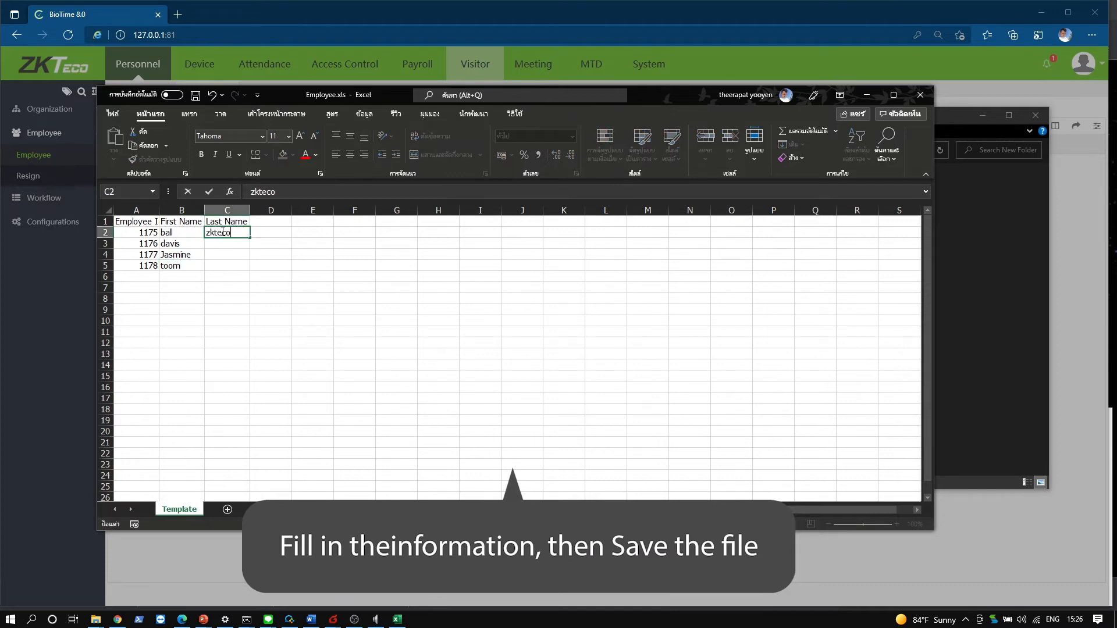
pyautogui.click(226, 269)
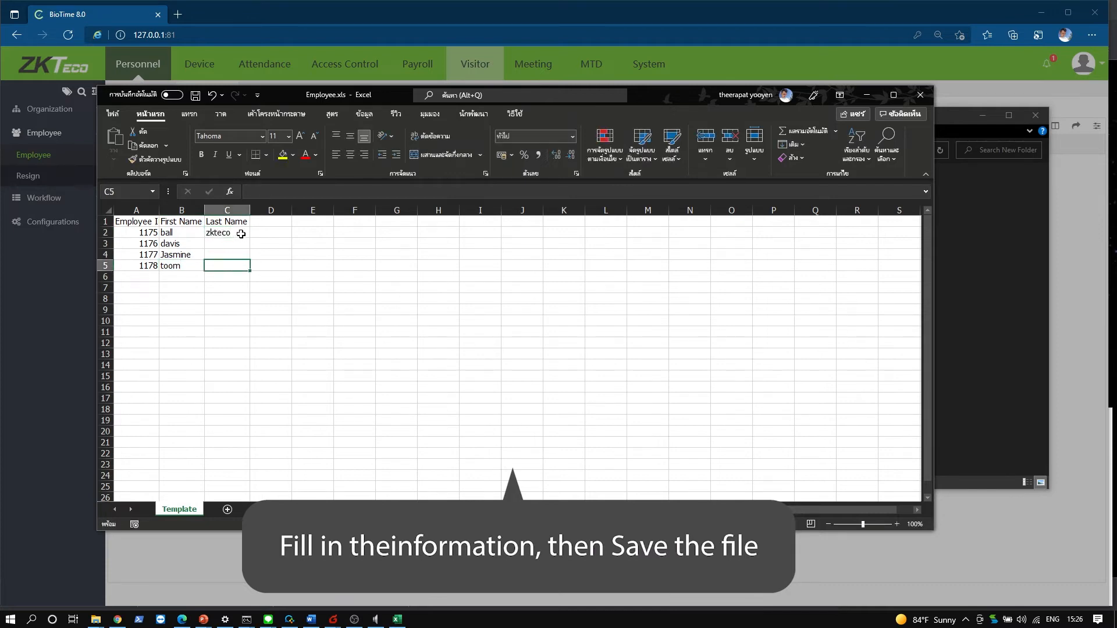
pyautogui.moveTo(254, 240); pyautogui.dragTo(245, 271)
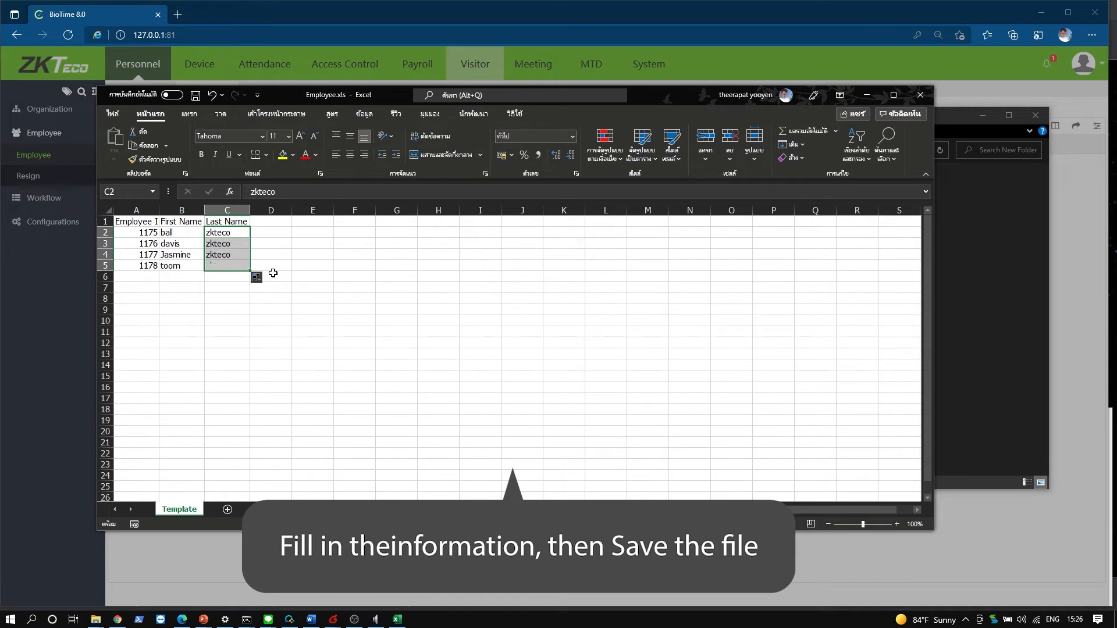
pyautogui.click(271, 275)
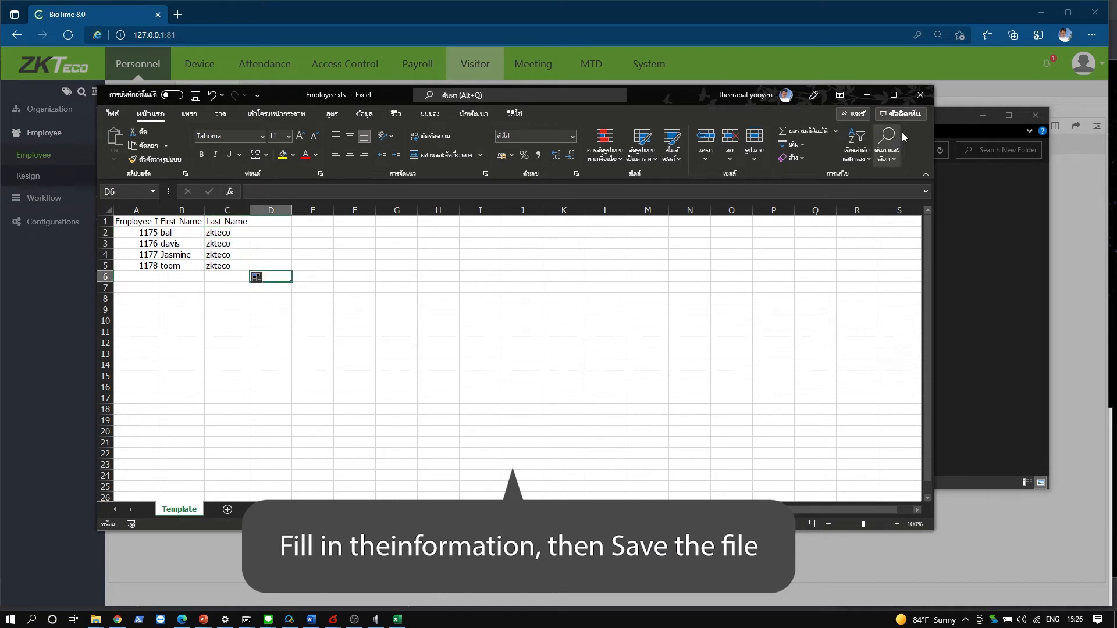
# - Close the Employee.xls workbook, saving its changes, and return to BioTime's Import Employee dialog
pyautogui.click(920, 95)
pyautogui.click(909, 243)
pyautogui.click(301, 342)
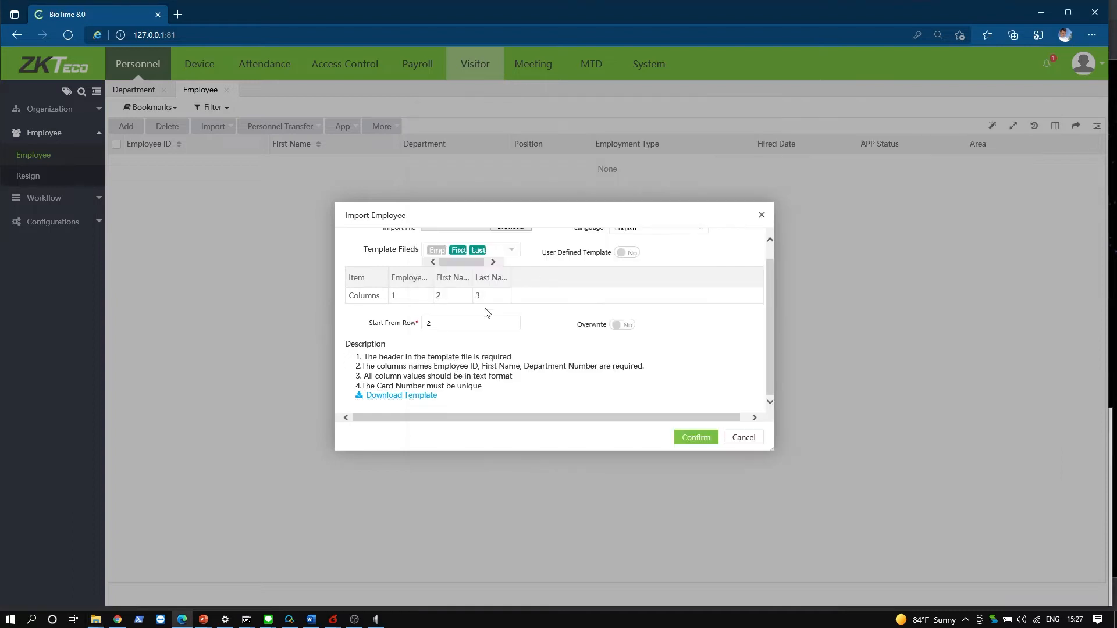
# - Choose the filled-in Employee.xls as the import file, run the employee import and dismiss the progress window
pyautogui.click(500, 245)
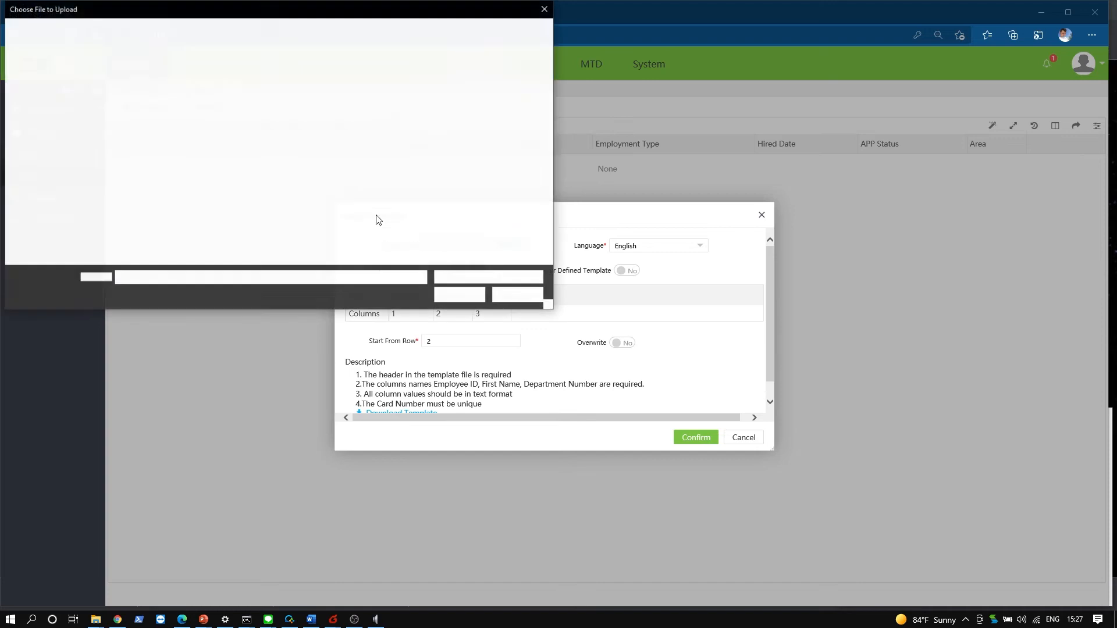
pyautogui.doubleClick(389, 102)
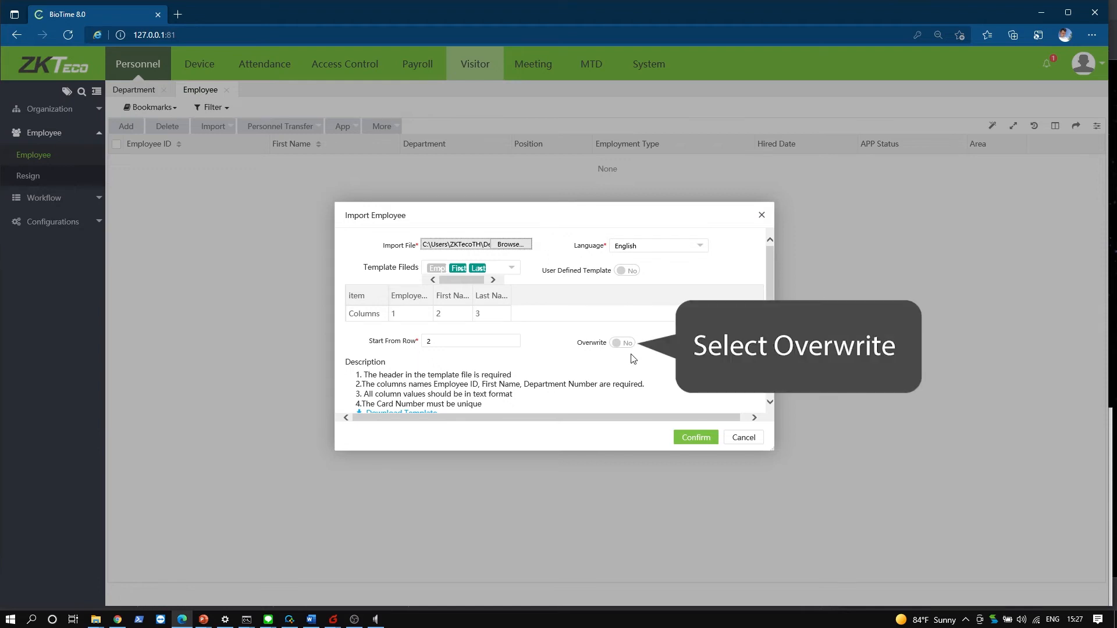
pyautogui.click(683, 438)
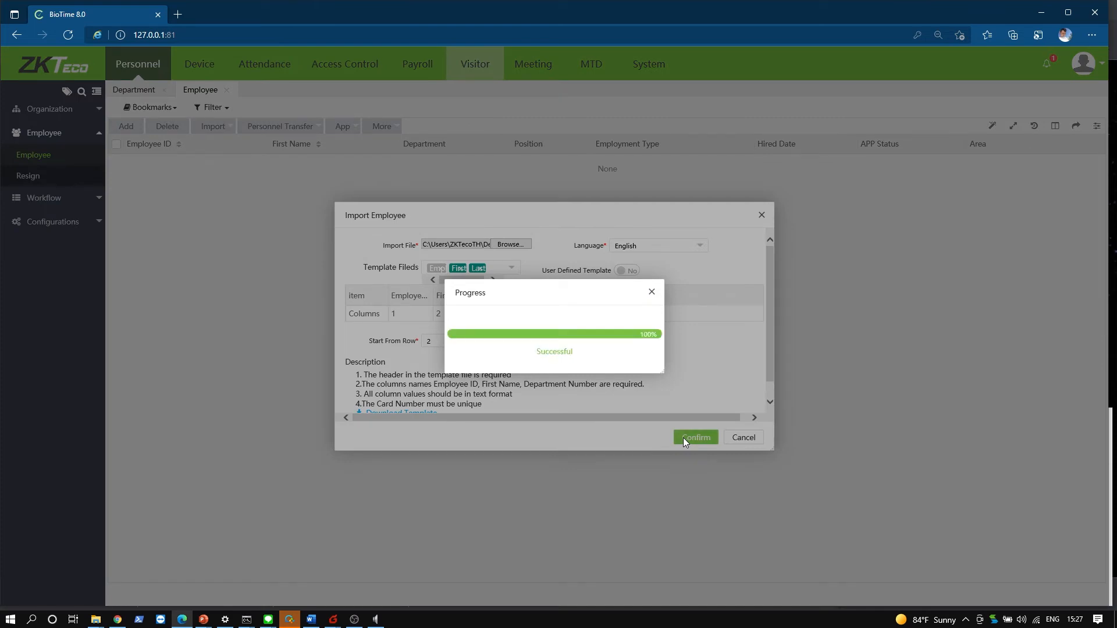
pyautogui.click(652, 293)
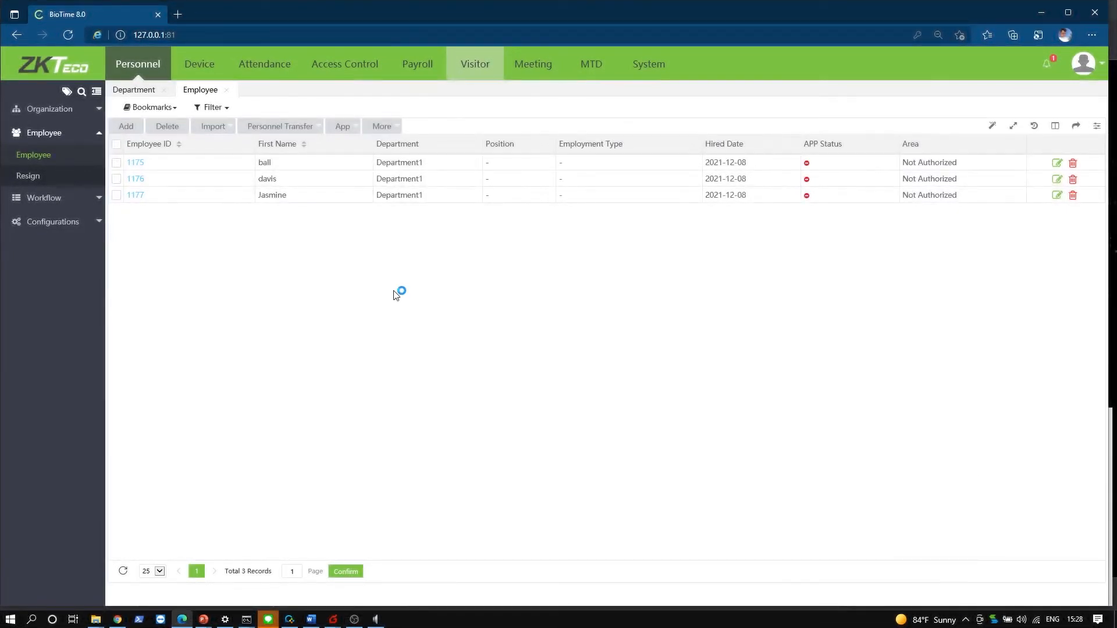
# - Open the employee list and assign area CW to all listed employees with an Area Transfer using the Append policy
pyautogui.click(160, 69)
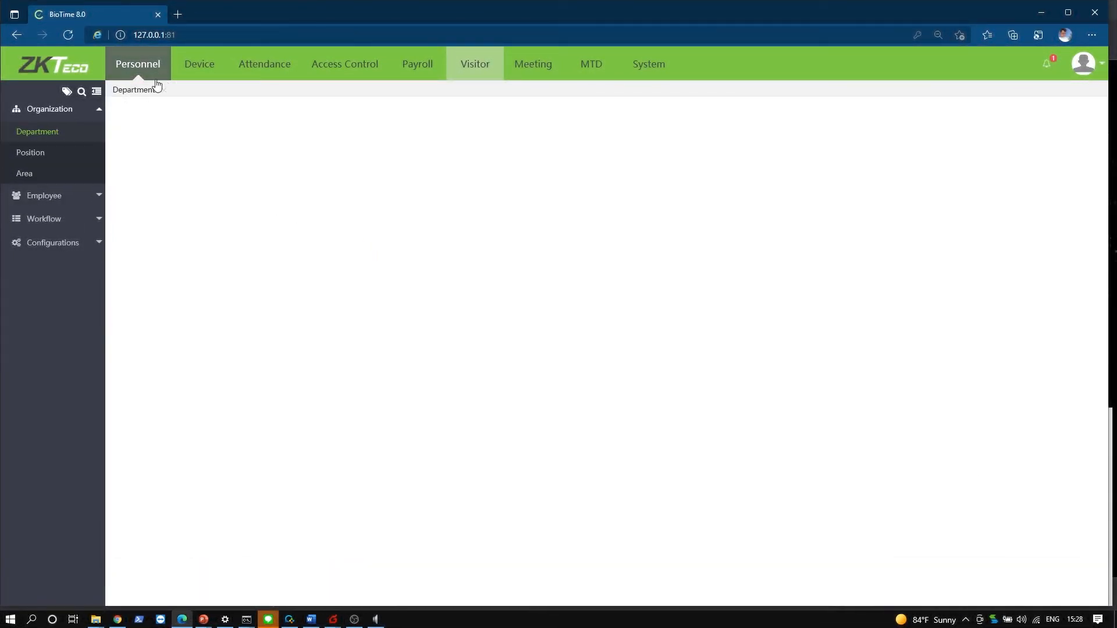
pyautogui.click(39, 201)
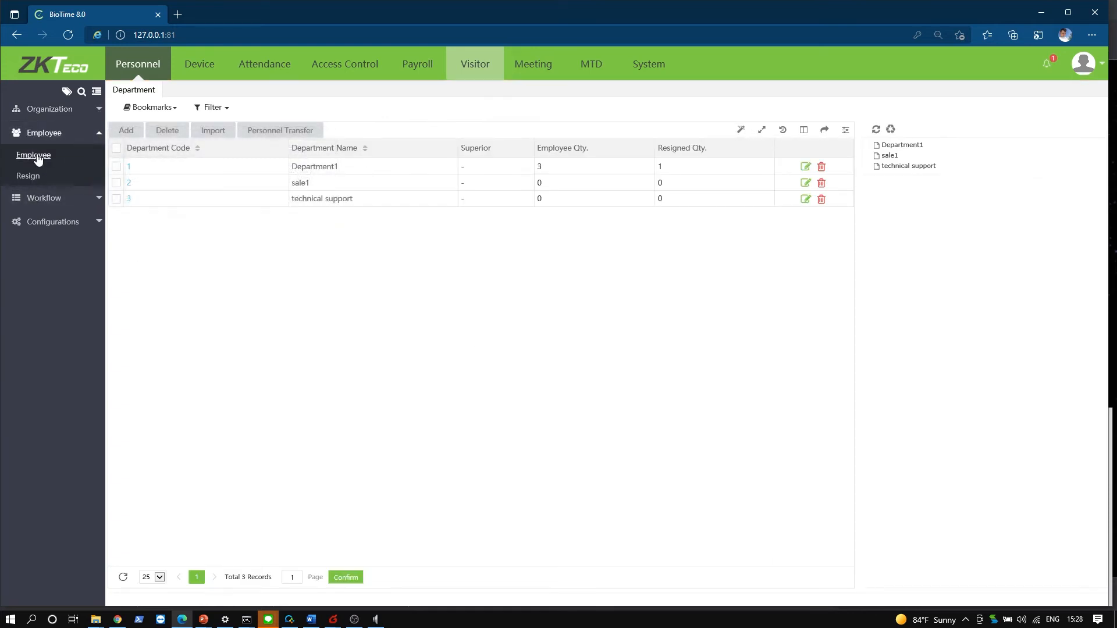
pyautogui.click(39, 157)
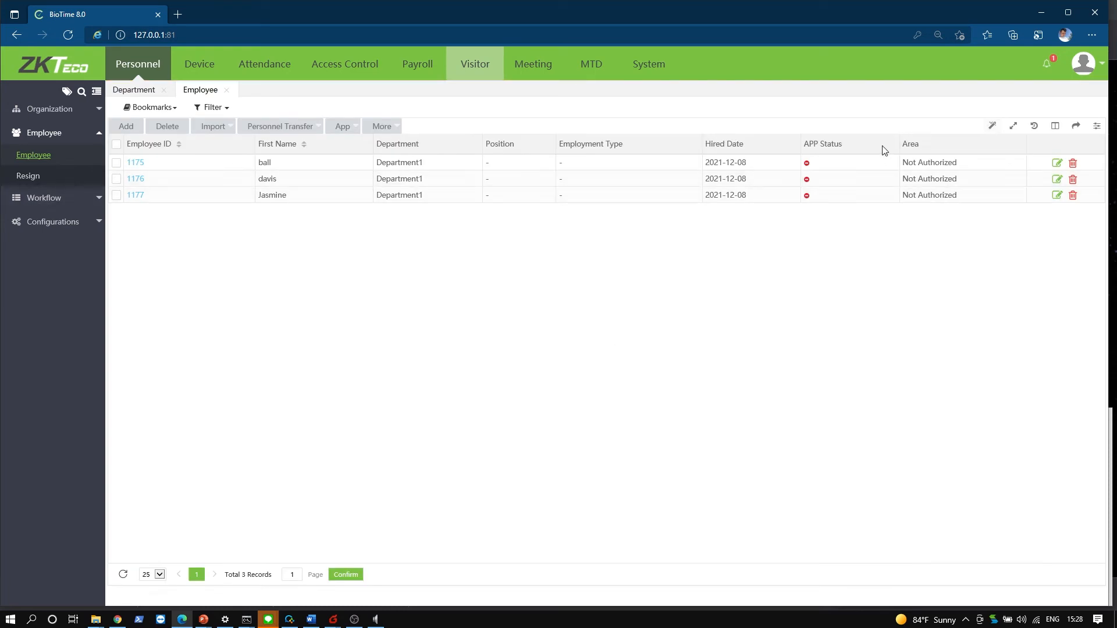
pyautogui.click(117, 146)
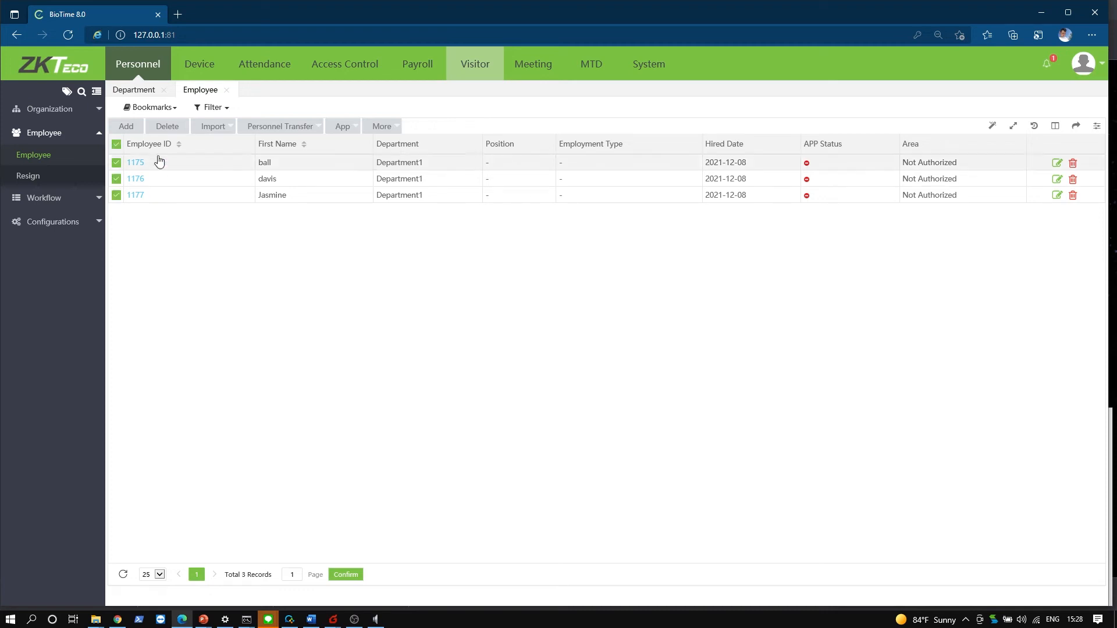
pyautogui.click(288, 126)
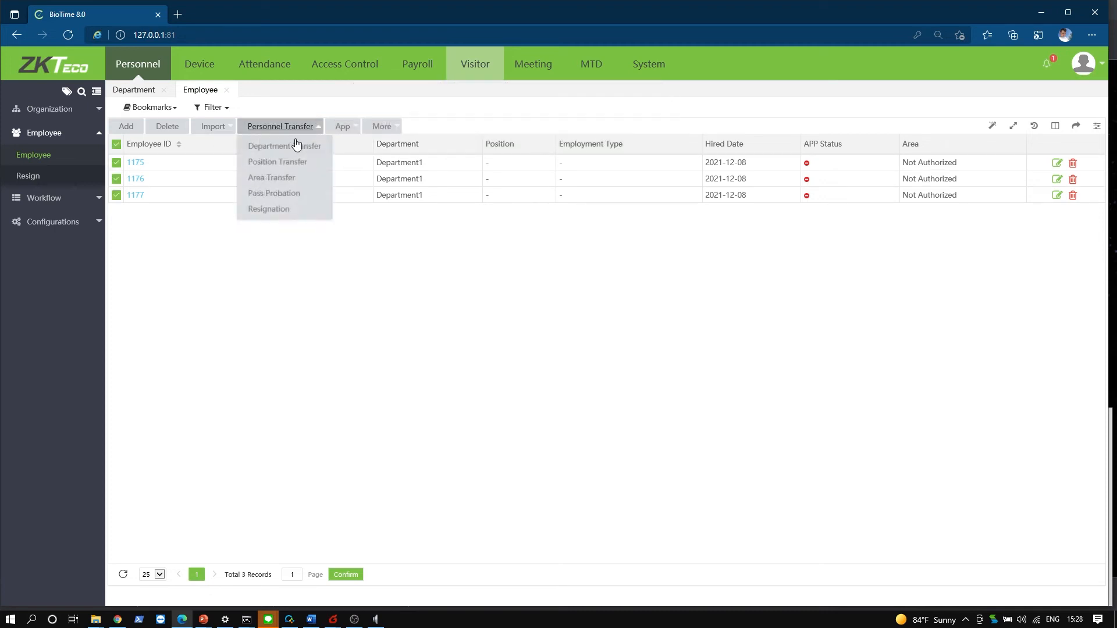
pyautogui.click(274, 178)
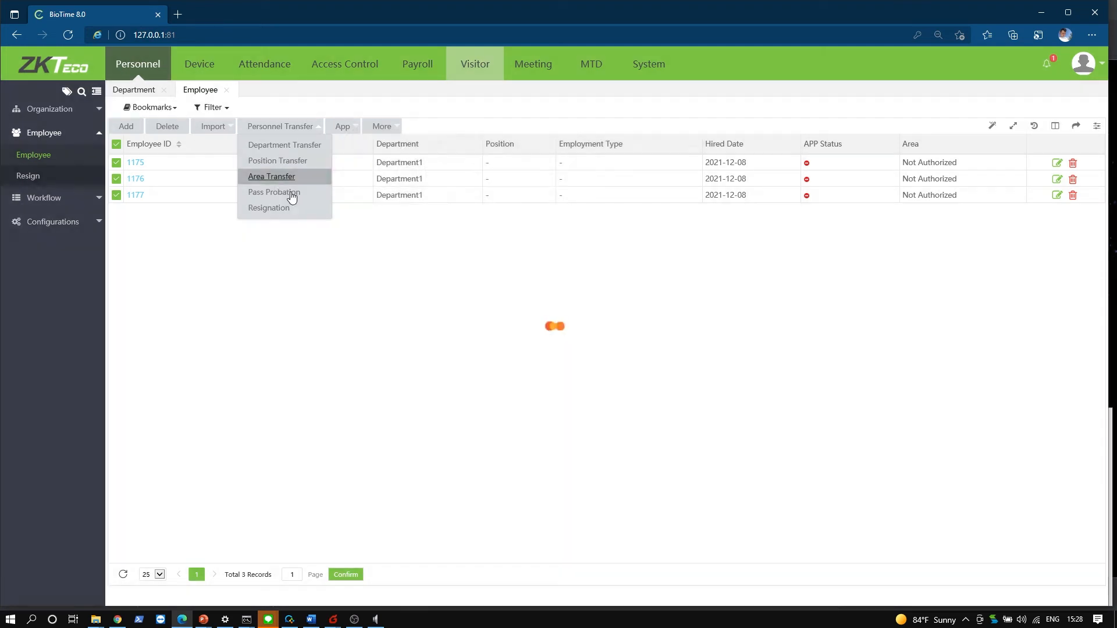
pyautogui.click(542, 278)
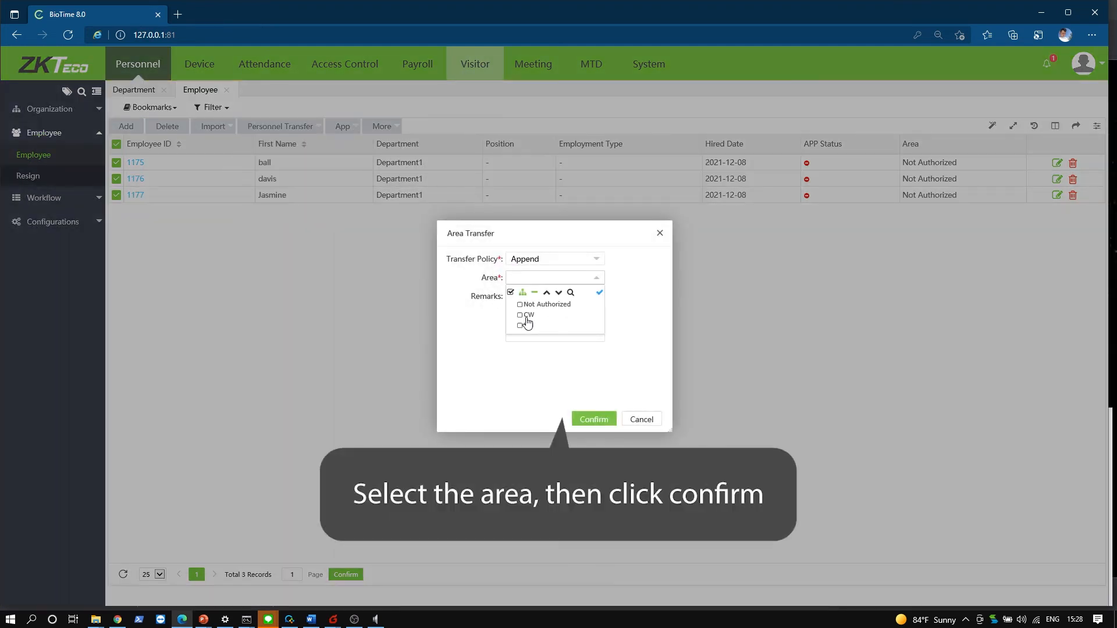
pyautogui.click(606, 425)
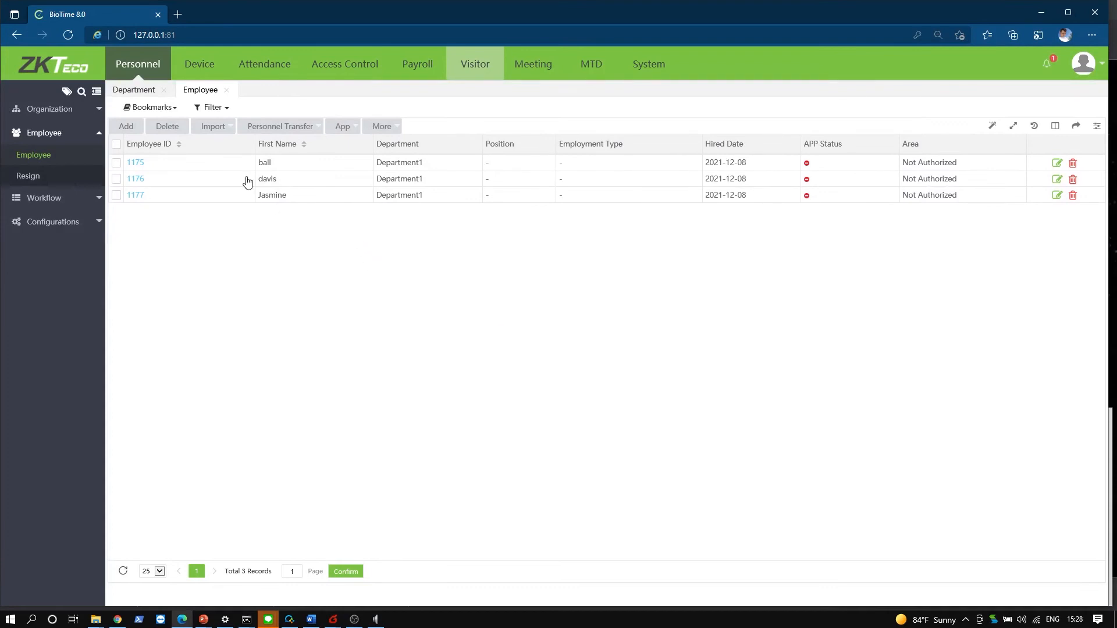
# - Reopen the employee list and move all listed employees to the technical support department with a Department Transfer
pyautogui.click(160, 68)
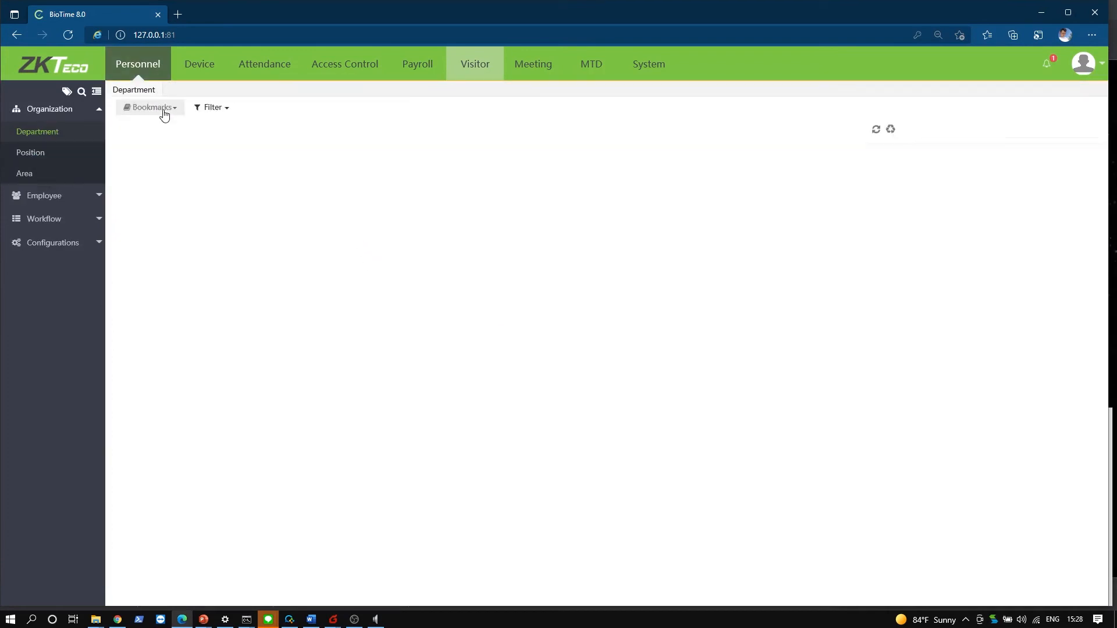
pyautogui.click(36, 199)
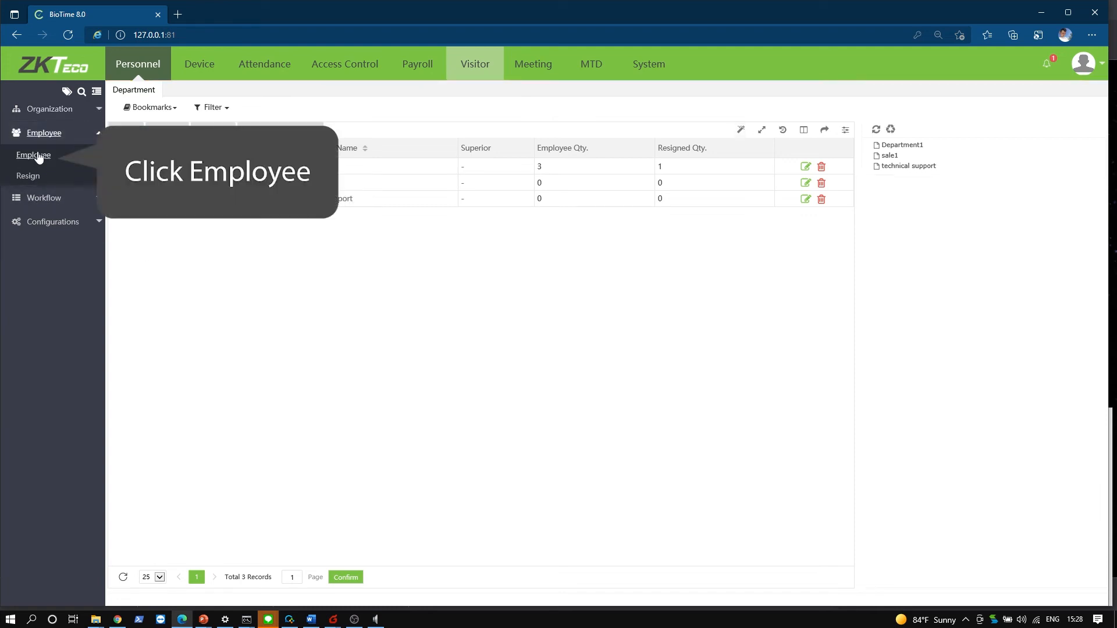
pyautogui.click(37, 156)
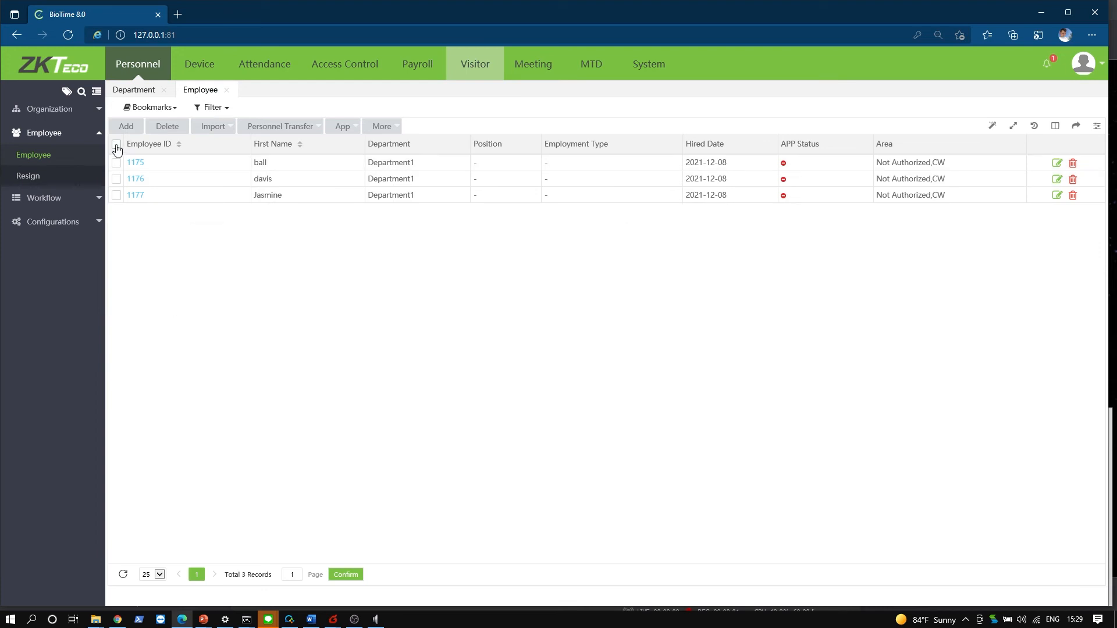
pyautogui.click(307, 128)
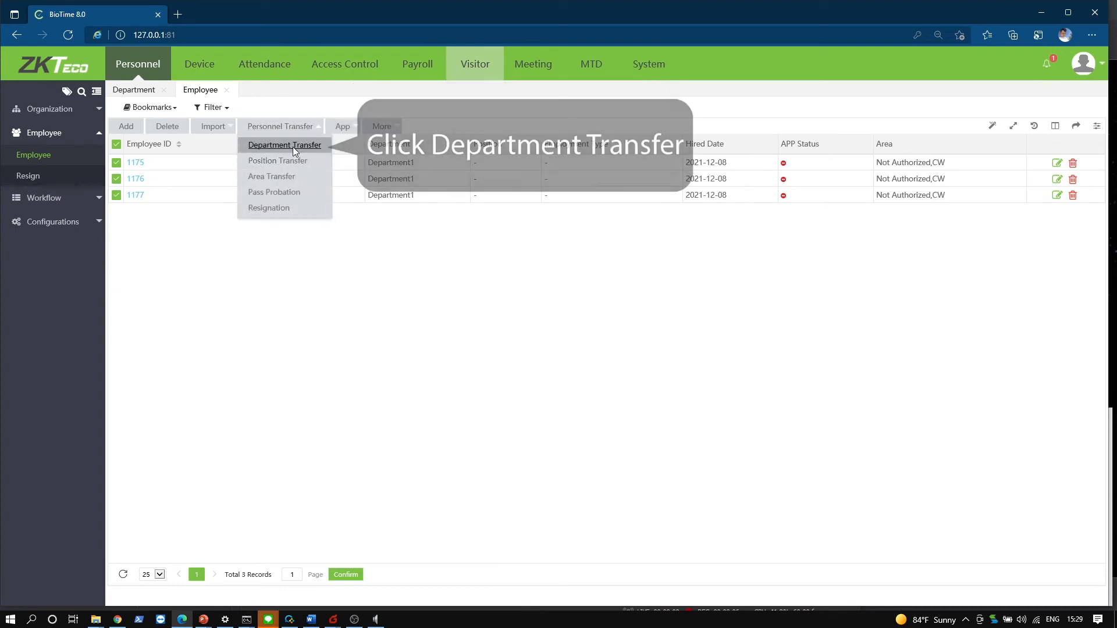
pyautogui.click(293, 146)
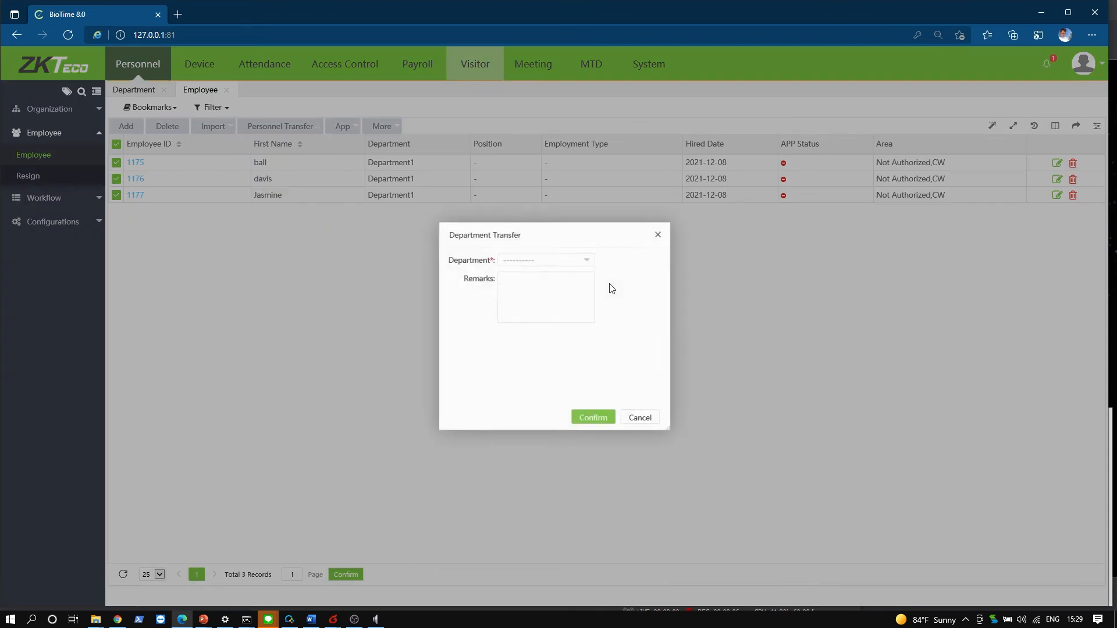
pyautogui.click(575, 262)
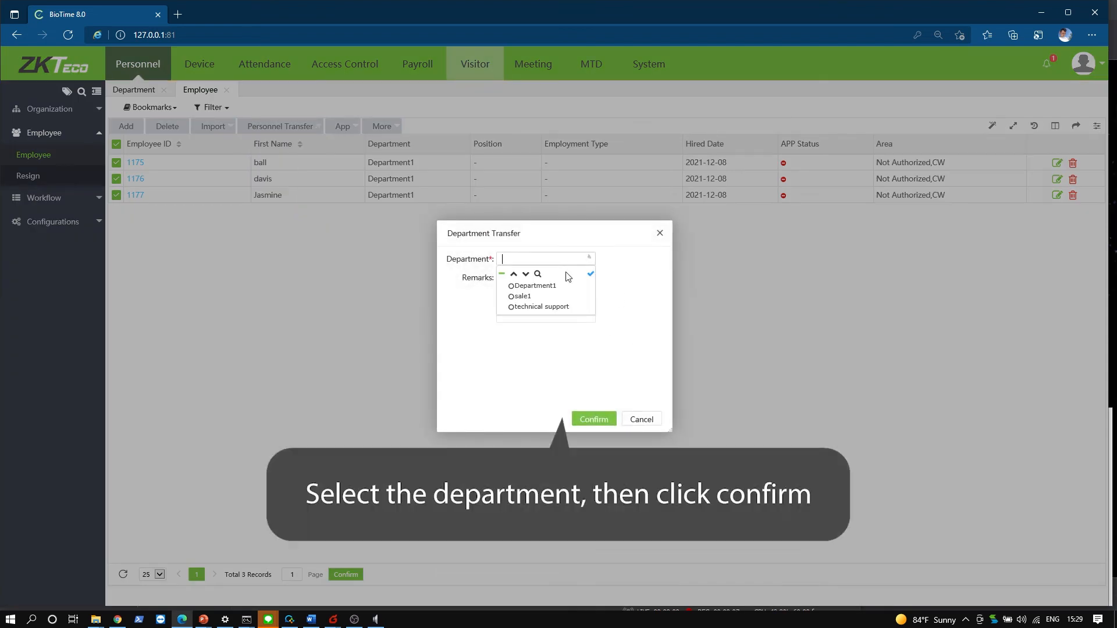
pyautogui.click(525, 310)
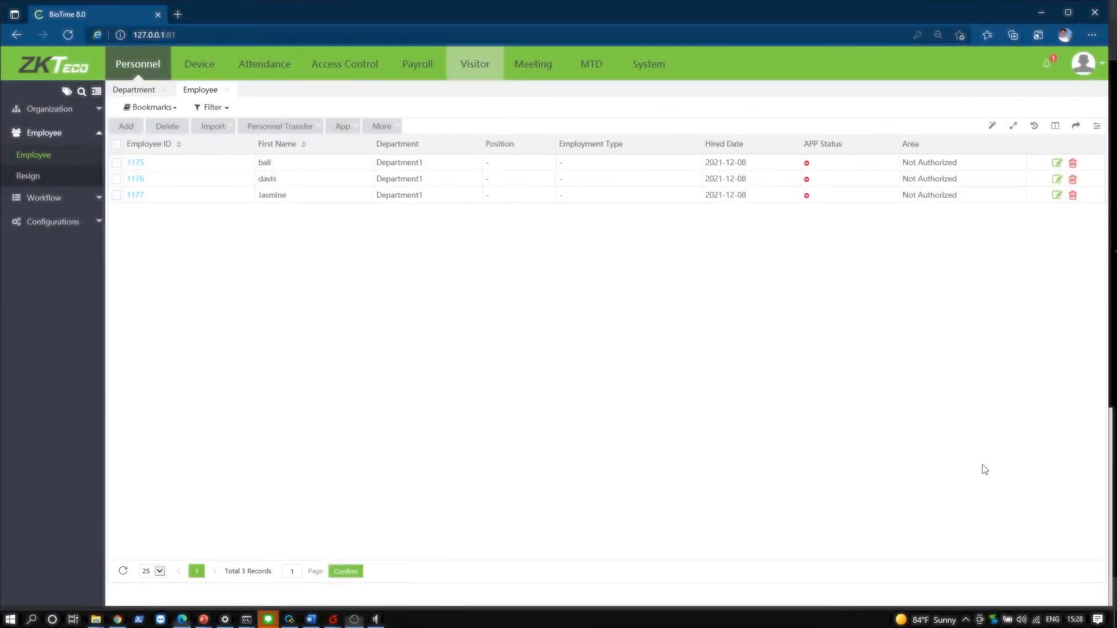
# - Reopen the employee list and give the second and third employees the position employee 1 with a Position Transfer
pyautogui.click(161, 69)
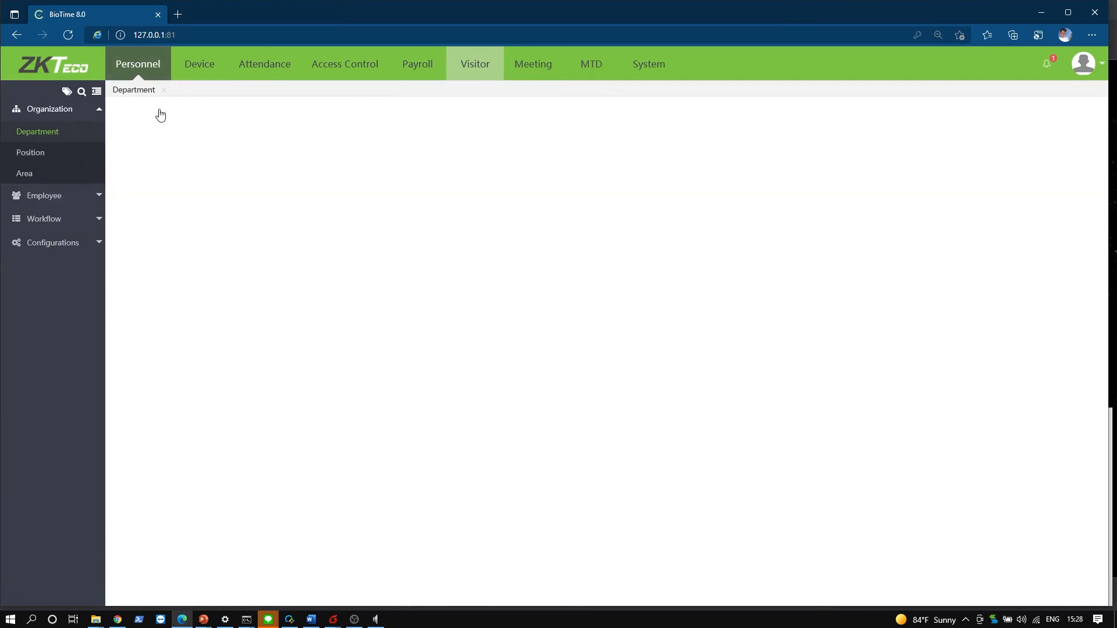
pyautogui.click(38, 198)
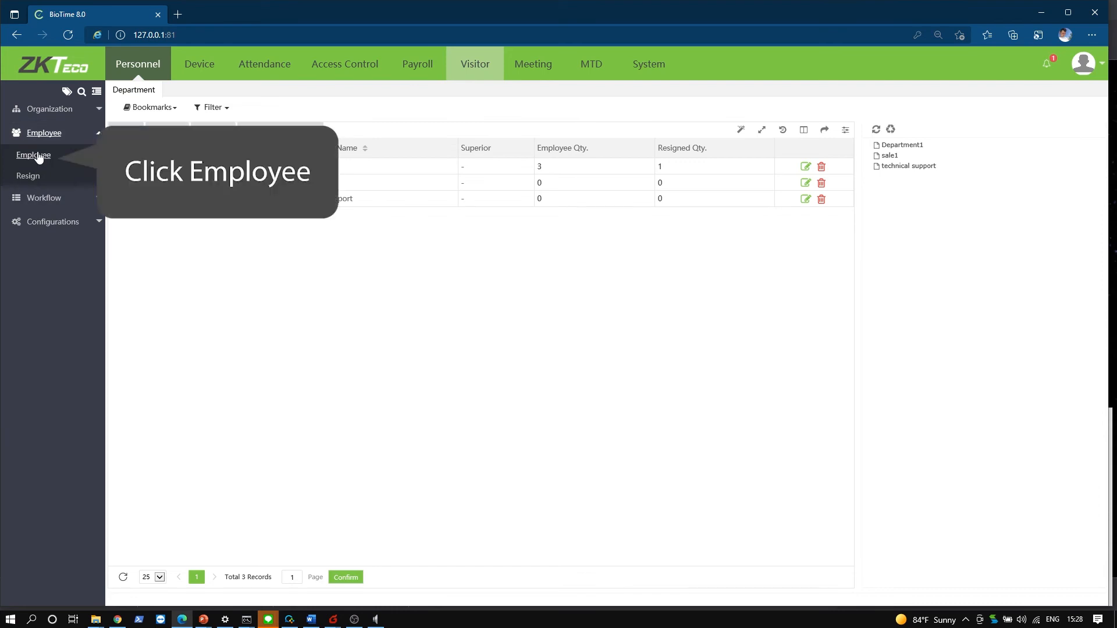
pyautogui.click(36, 155)
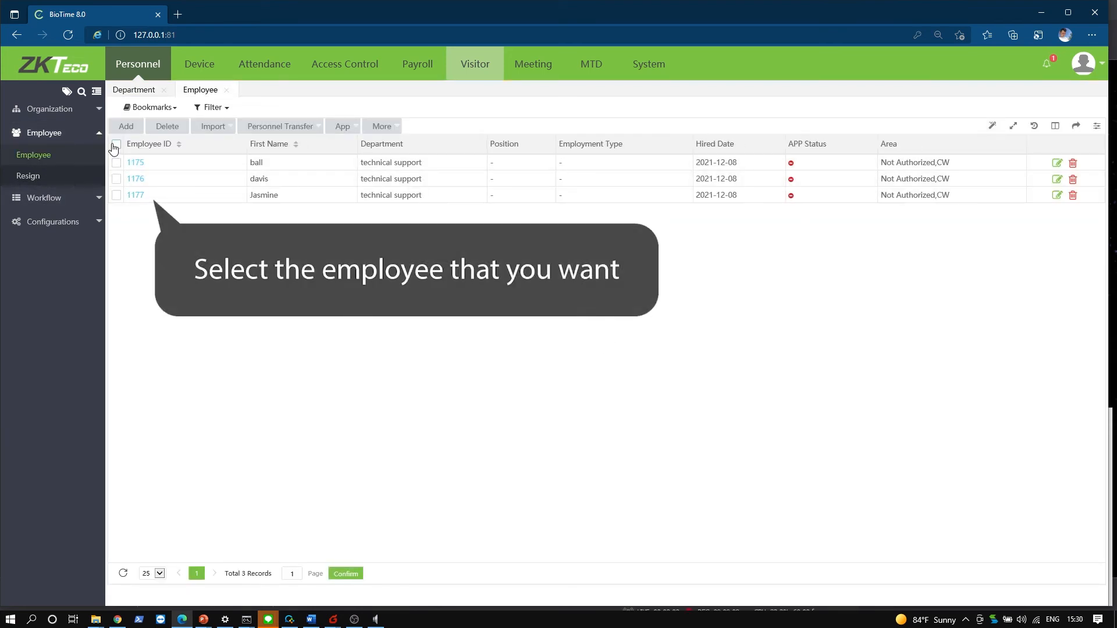
pyautogui.click(116, 146)
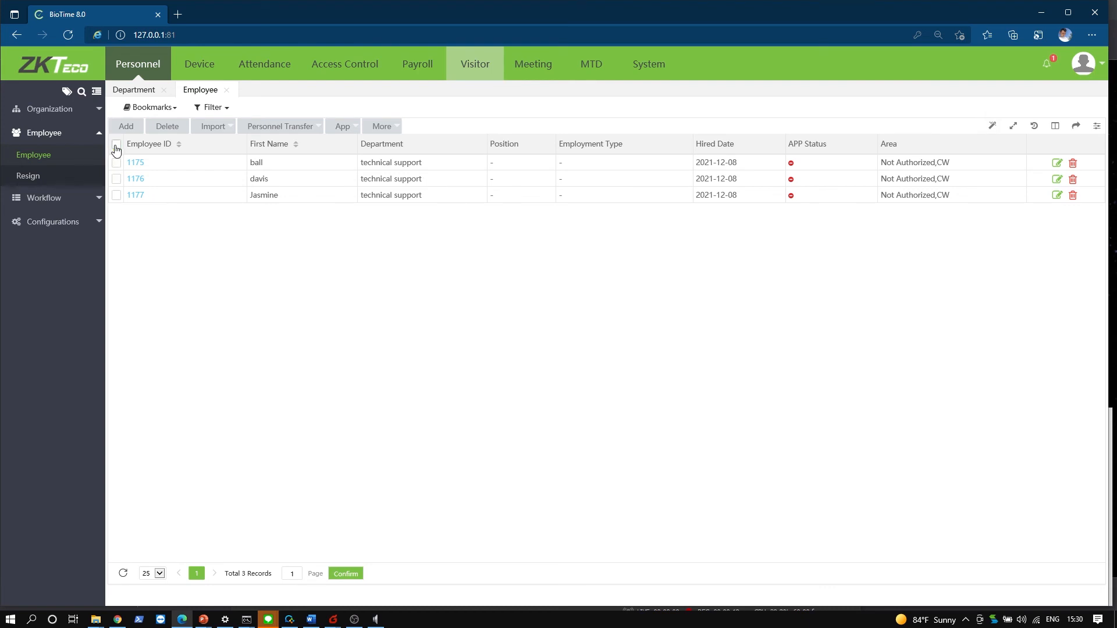
pyautogui.click(116, 179)
pyautogui.click(117, 195)
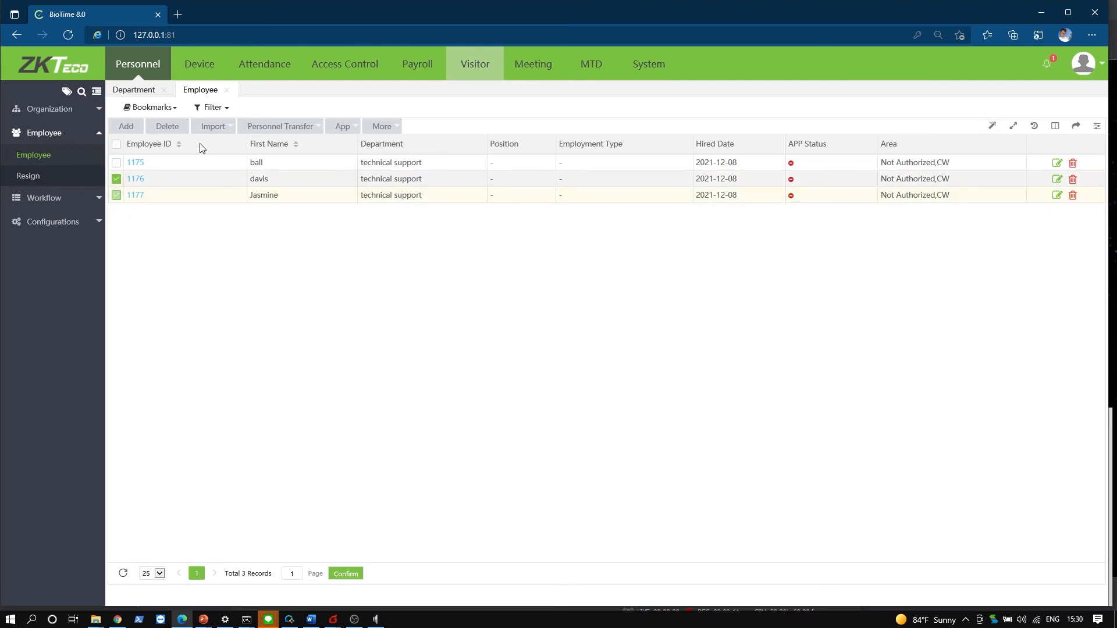
pyautogui.click(271, 129)
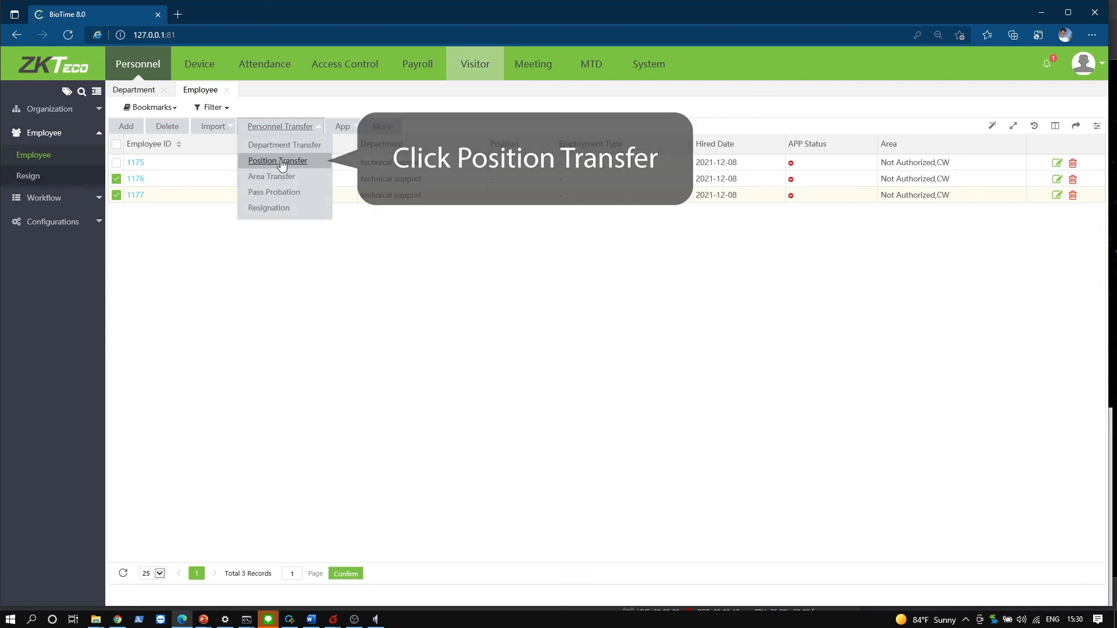
pyautogui.click(288, 162)
pyautogui.click(562, 259)
pyautogui.click(518, 297)
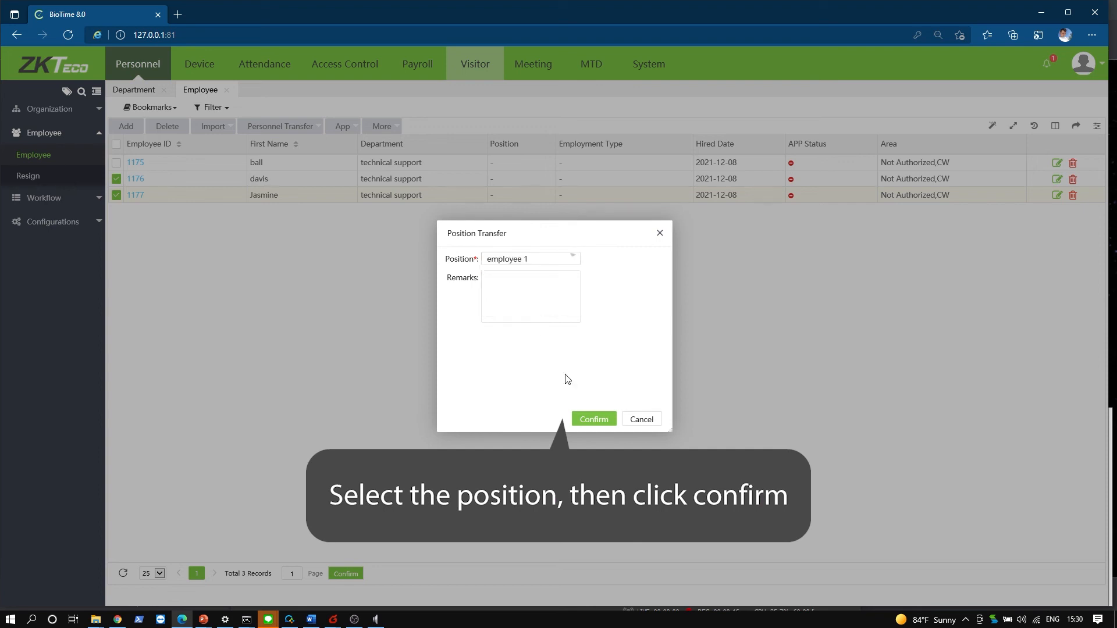
pyautogui.click(594, 420)
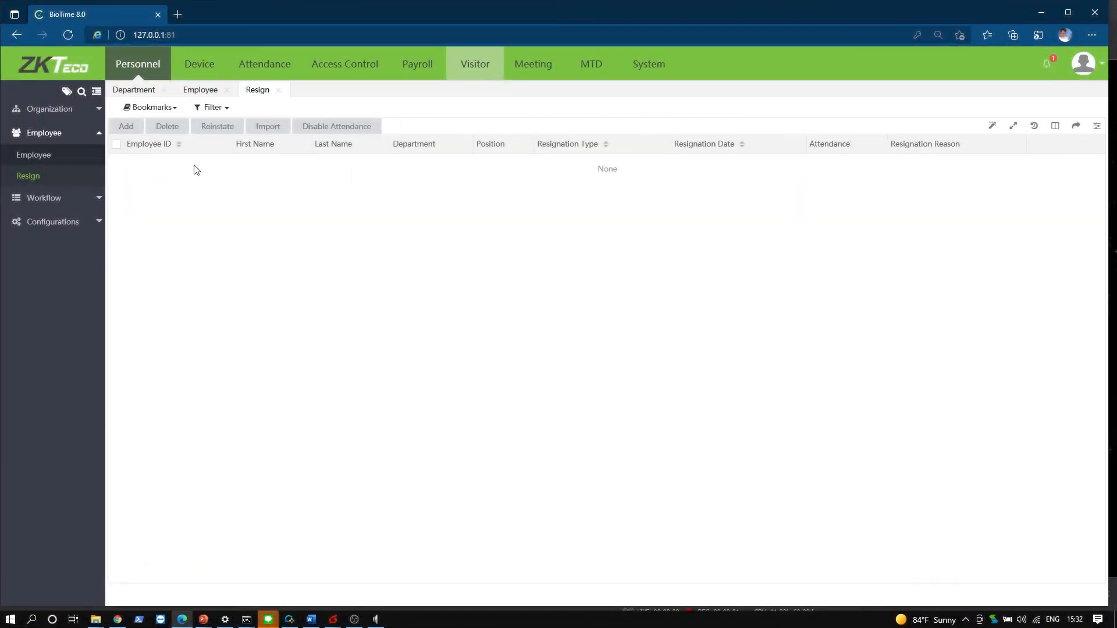
# - Open the resignation list and start a new resignation record for the second employee in the list
pyautogui.click(155, 68)
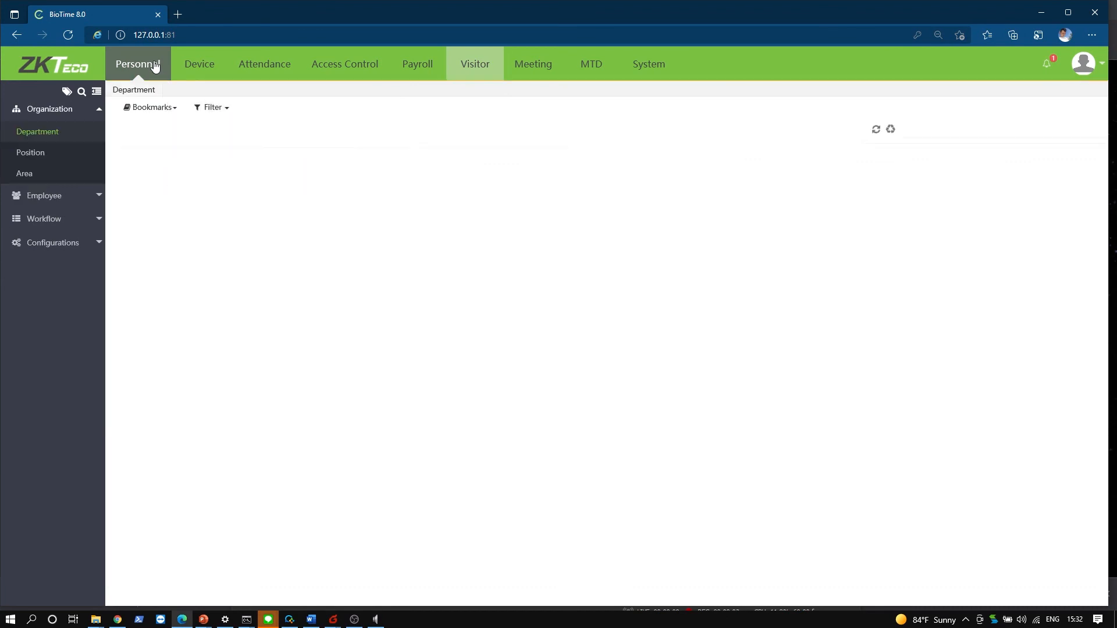
pyautogui.click(49, 200)
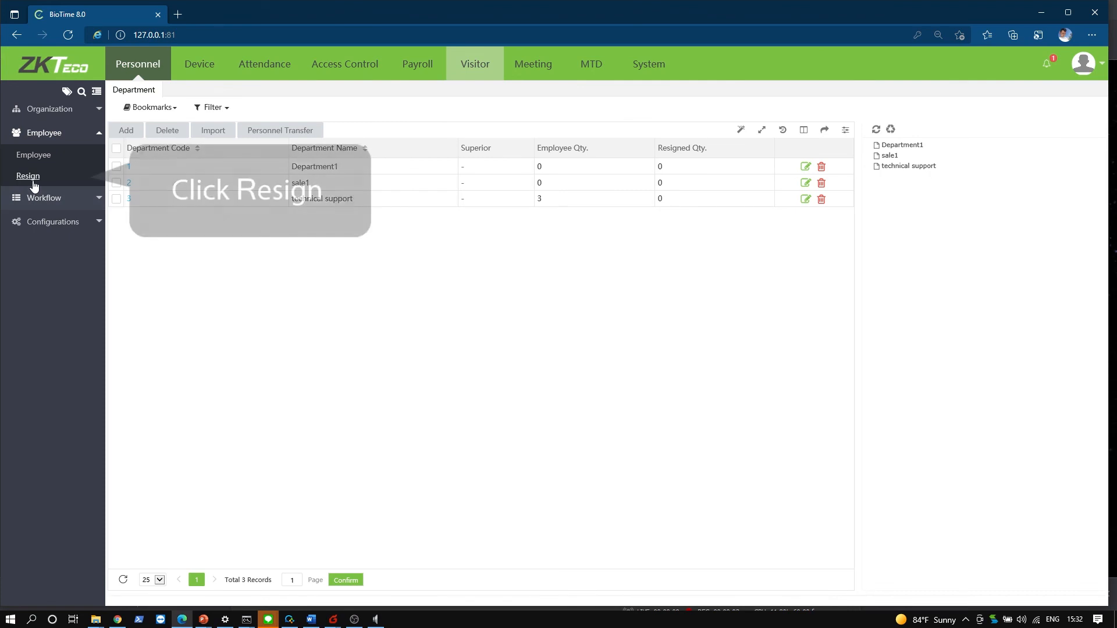
pyautogui.click(31, 178)
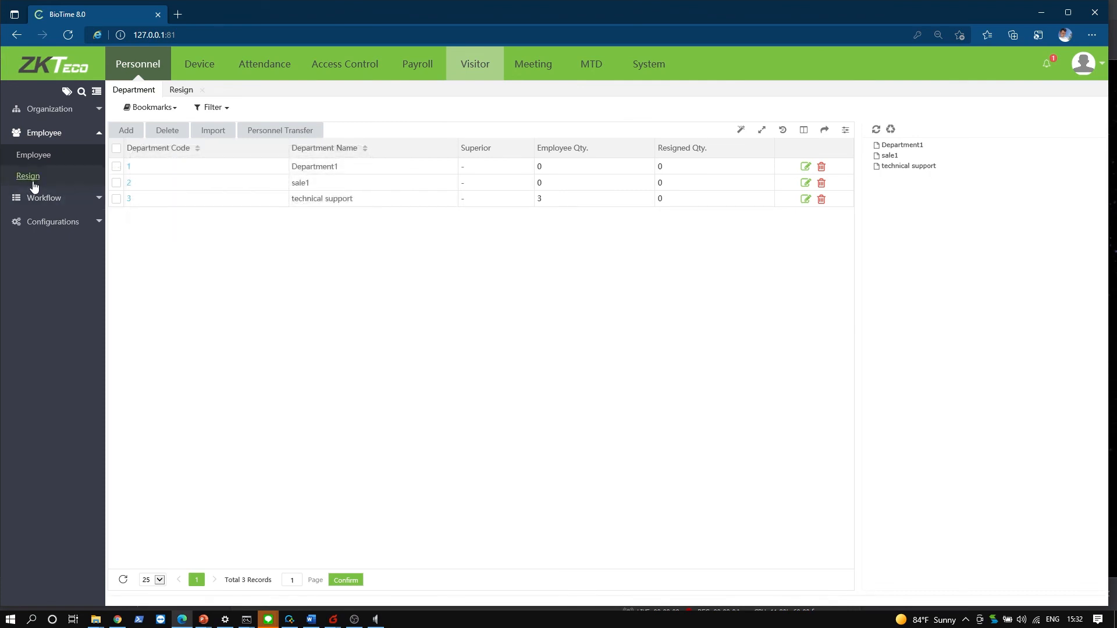
pyautogui.click(127, 128)
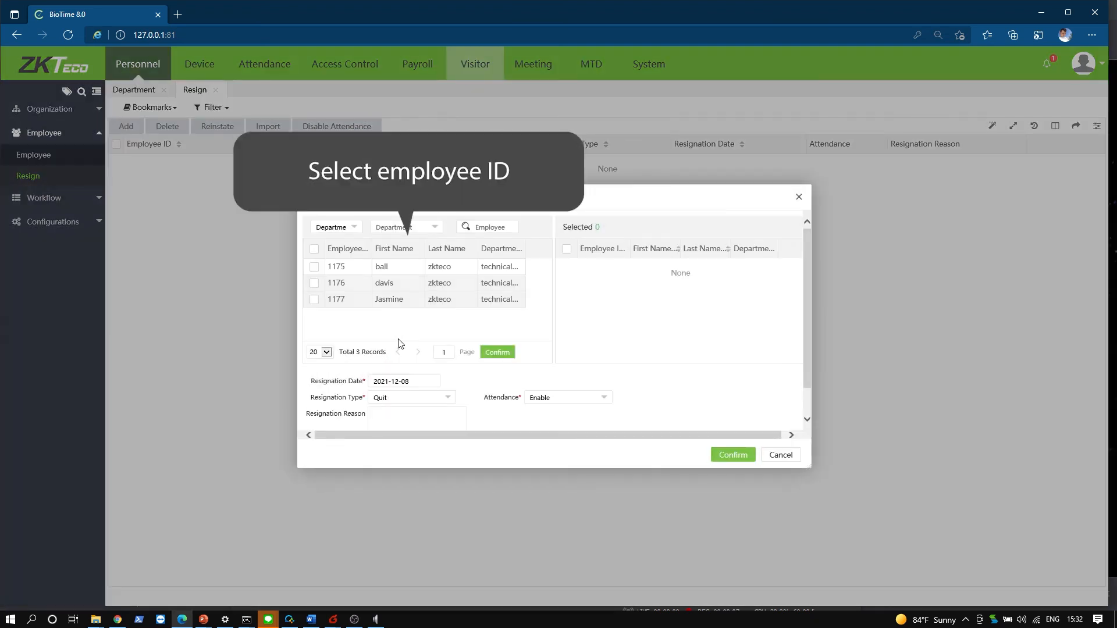
pyautogui.click(314, 300)
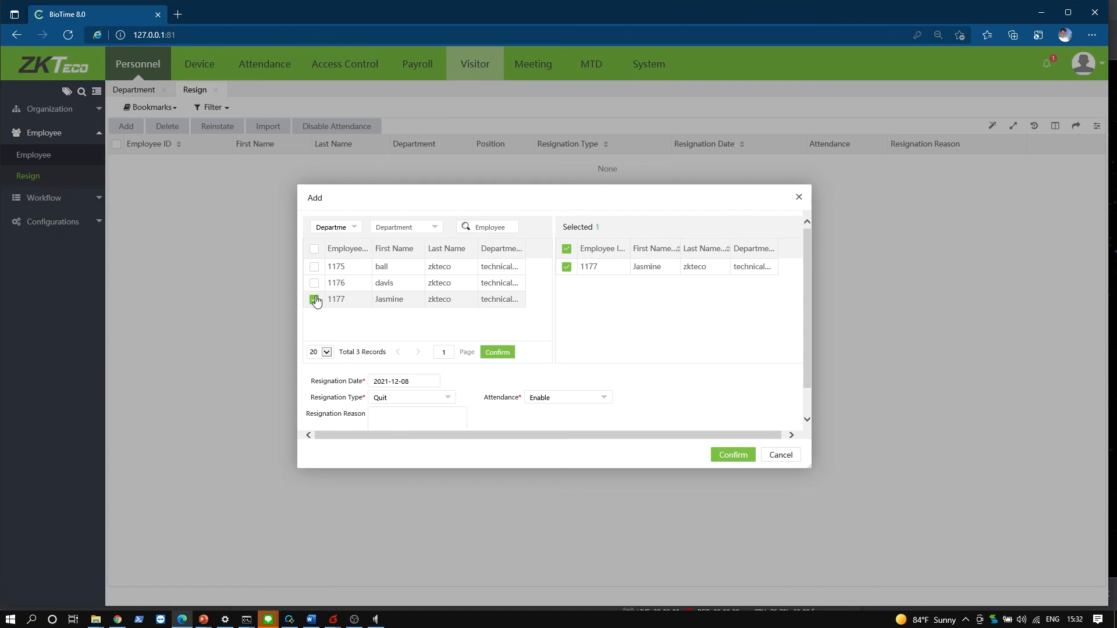
pyautogui.click(315, 286)
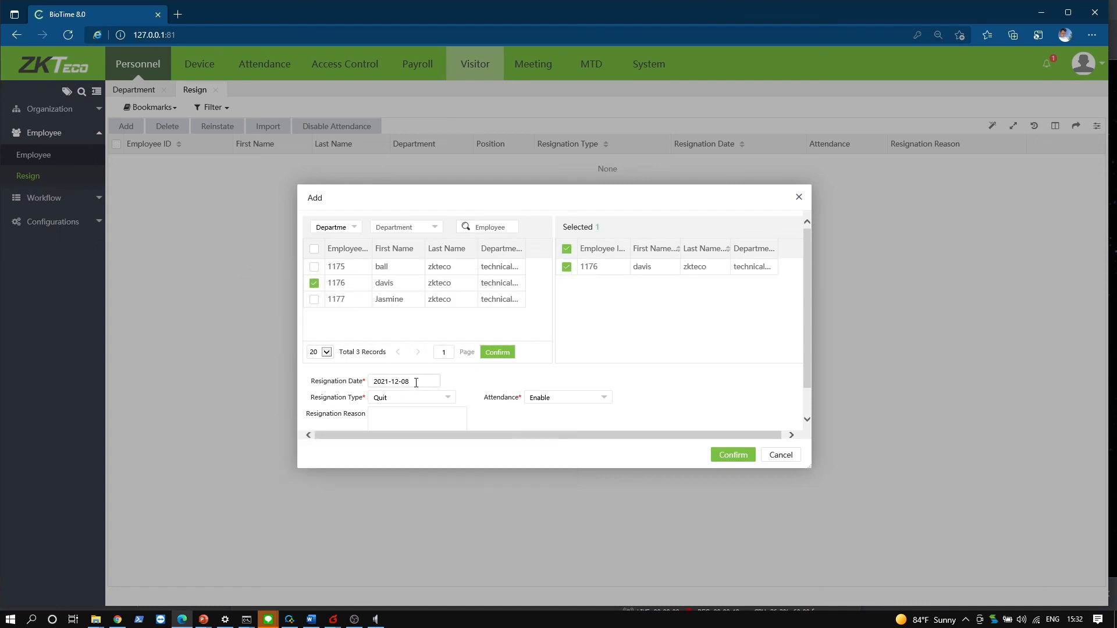
# - Set the resignation date to 2021-12-09, attendance to Disable and the reason to note, and save the resignation
pyautogui.click(416, 384)
pyautogui.click(458, 460)
pyautogui.click(564, 402)
pyautogui.click(554, 425)
pyautogui.scroll(-1, 748, 400)
pyautogui.click(400, 392)
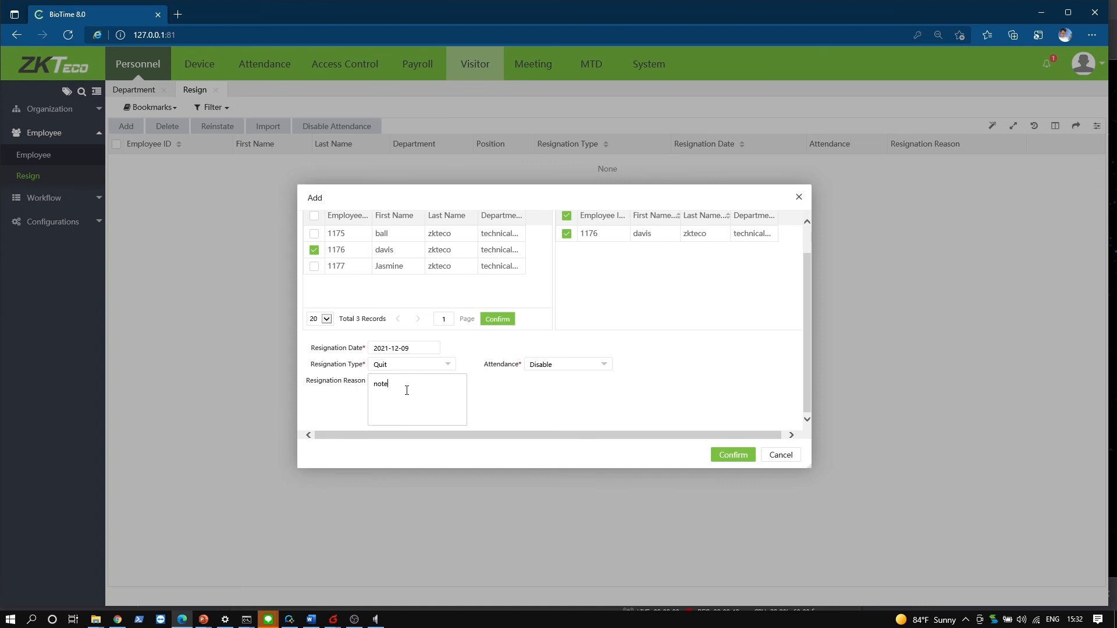
pyautogui.click(733, 457)
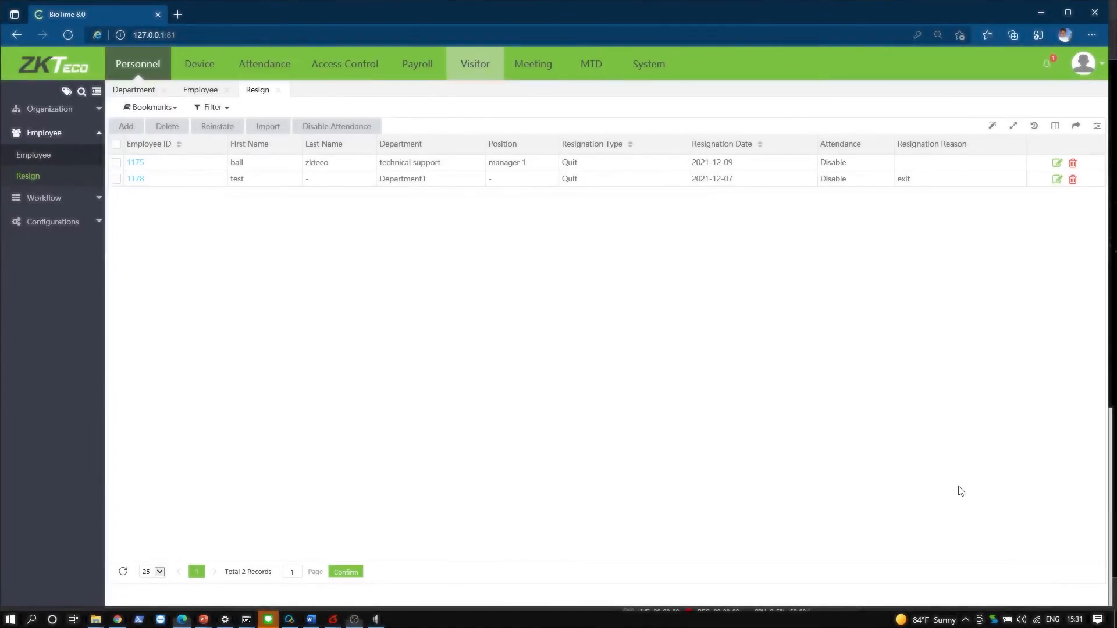
# - Delete all records in the resignation list and confirm the deletion
pyautogui.click(117, 144)
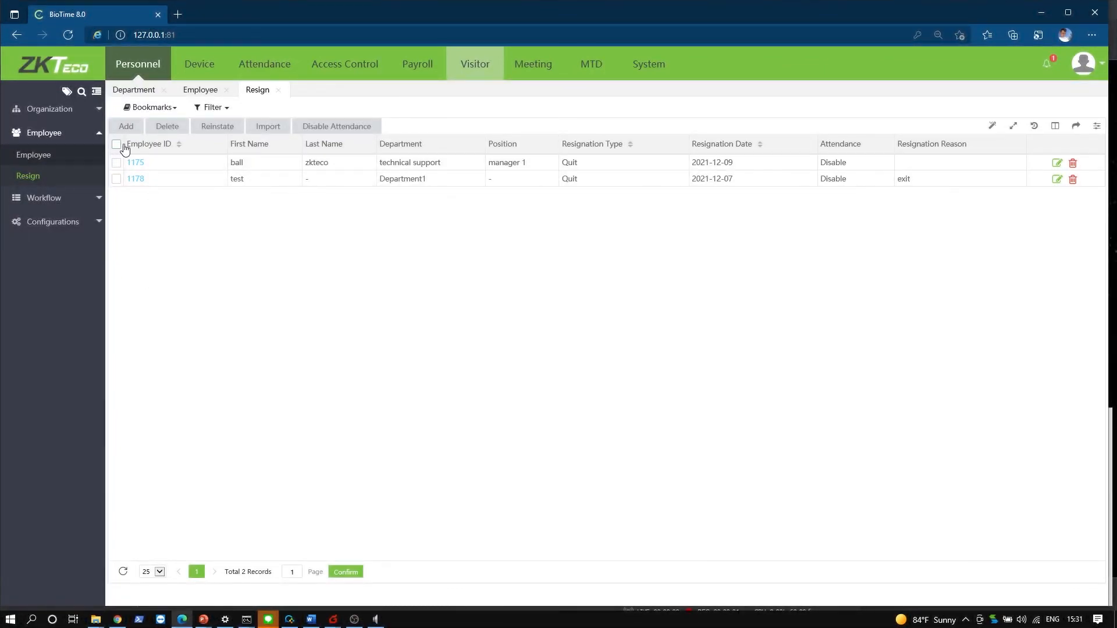
pyautogui.click(167, 126)
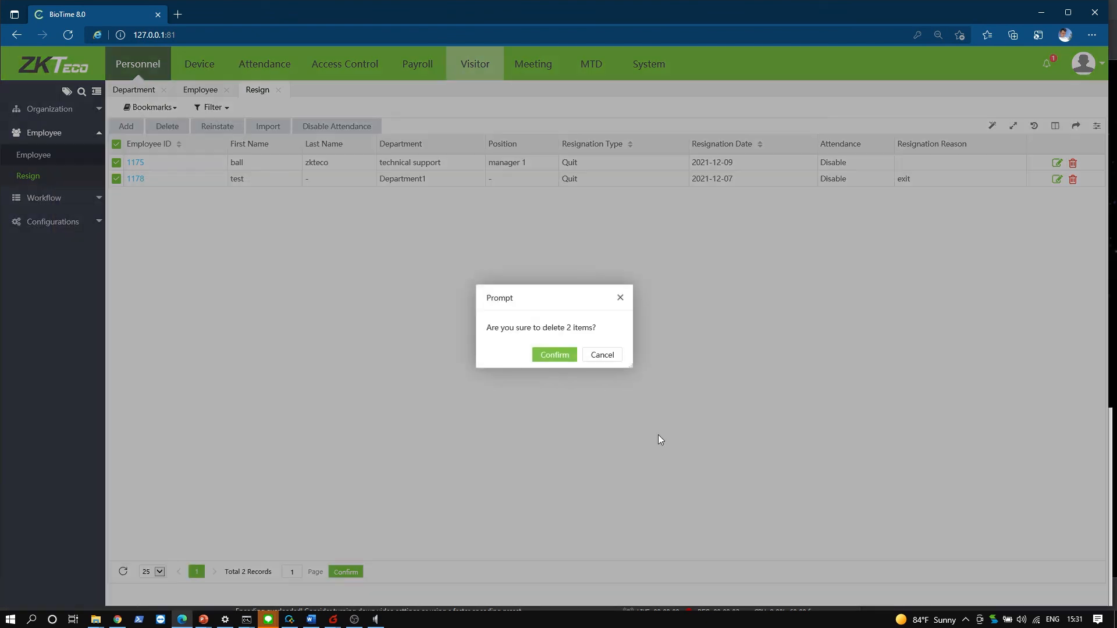
pyautogui.click(554, 355)
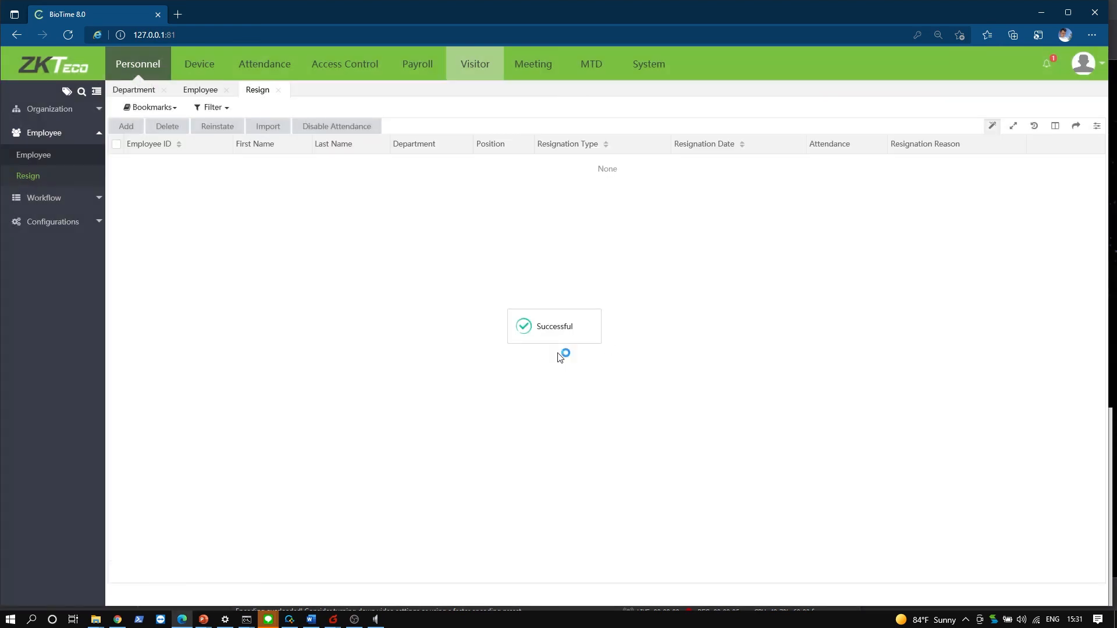